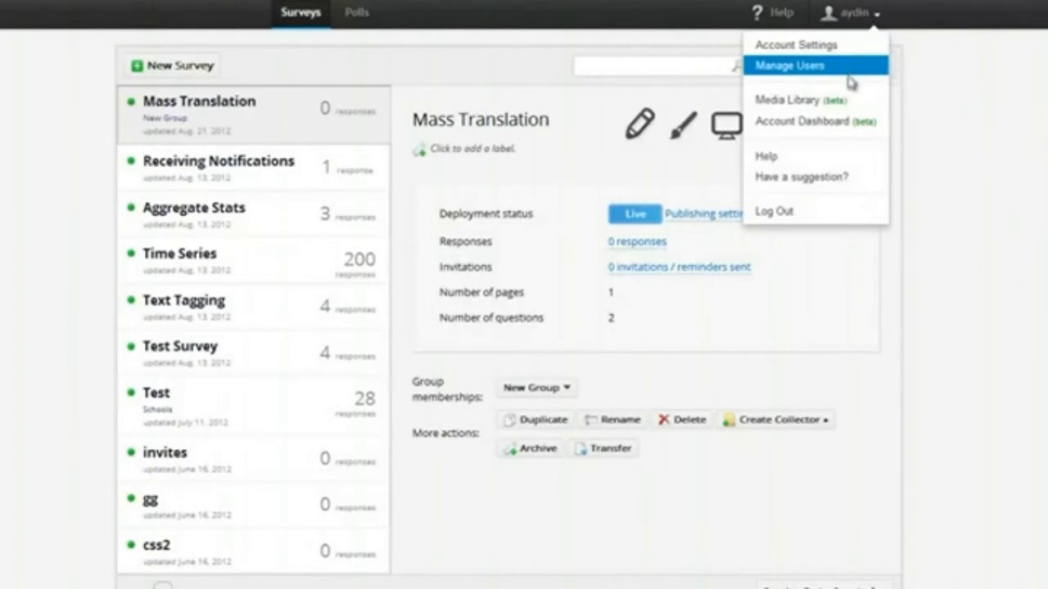
# Step: Connect the SalesForce plugin from the account's integrations settings, logging in to Salesforce and allowing FS Enterprise access
pyautogui.click(816, 47)
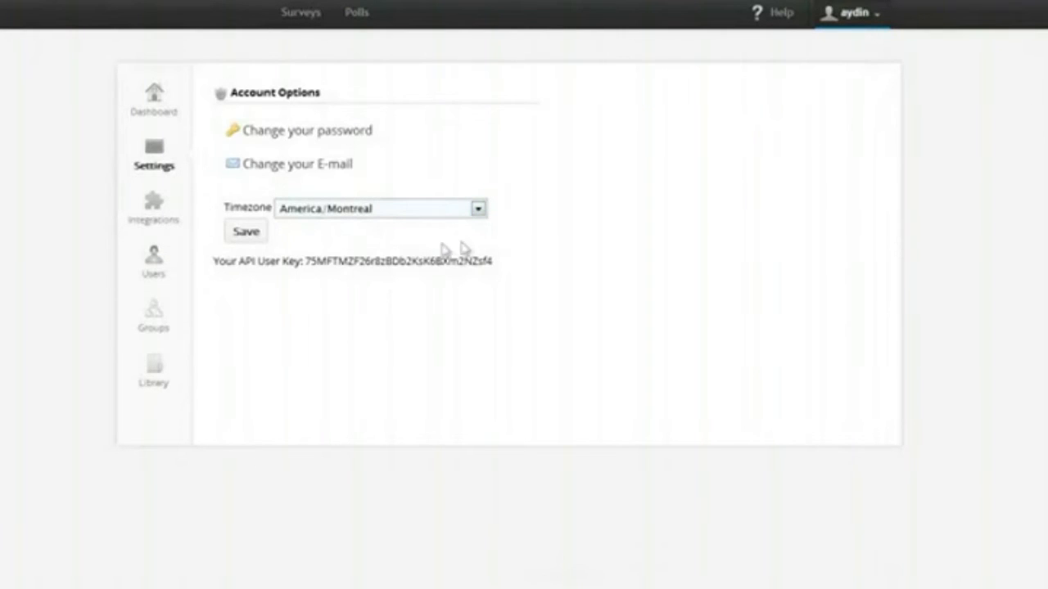
pyautogui.click(169, 219)
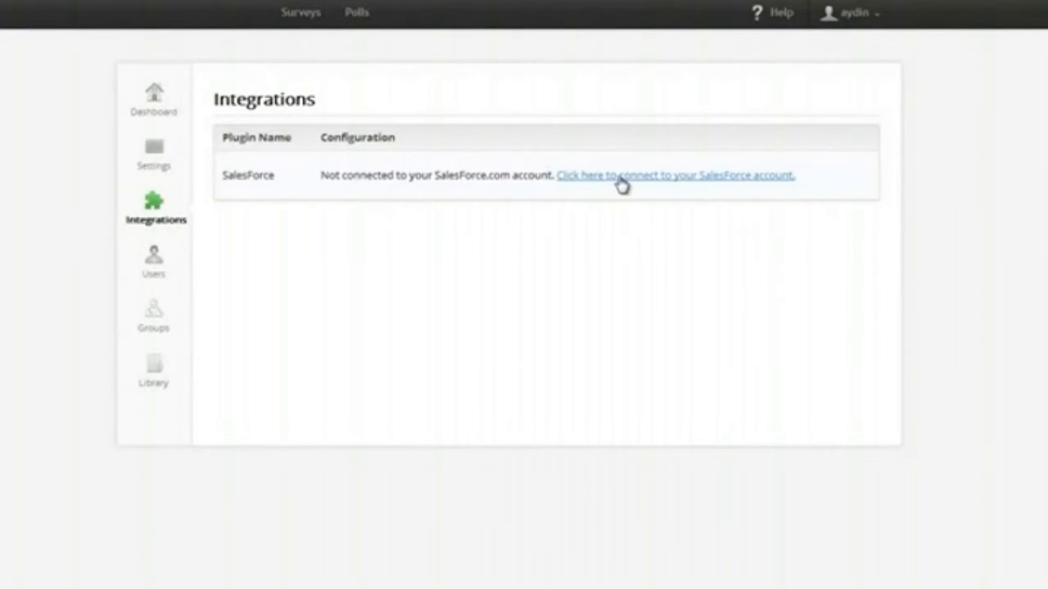
pyautogui.click(622, 179)
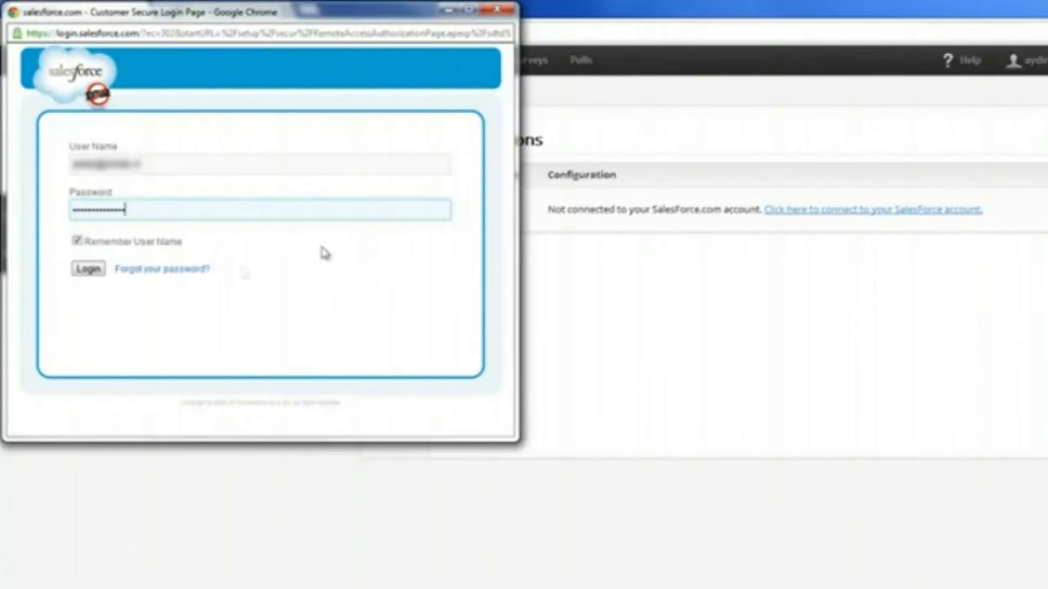
pyautogui.click(92, 272)
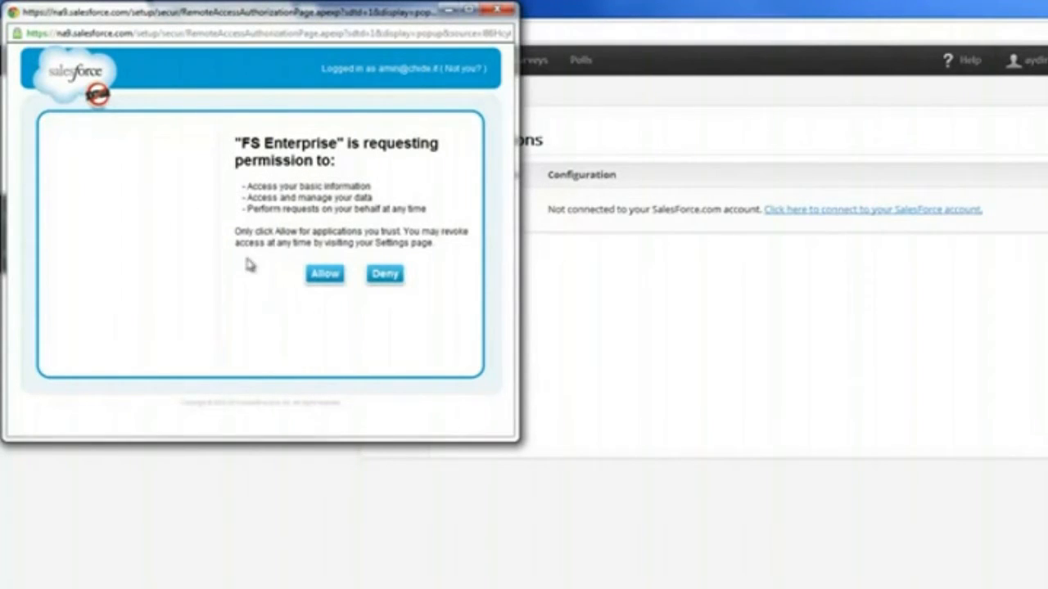
pyautogui.click(324, 274)
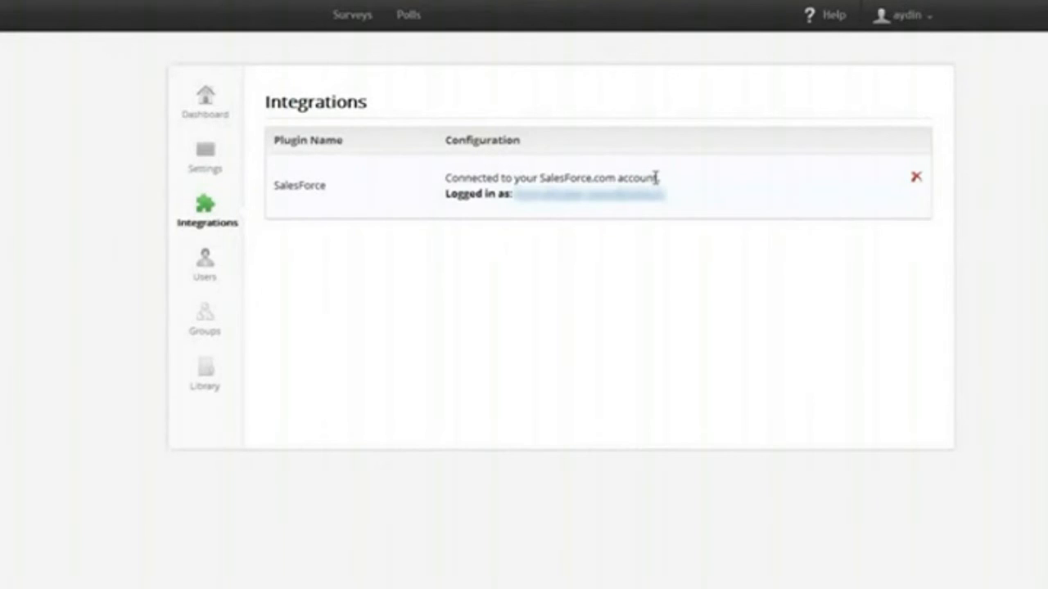
# Step: Create a new survey named "SalesForce Integration" in the My Surveys group with English as the default language
pyautogui.click(349, 20)
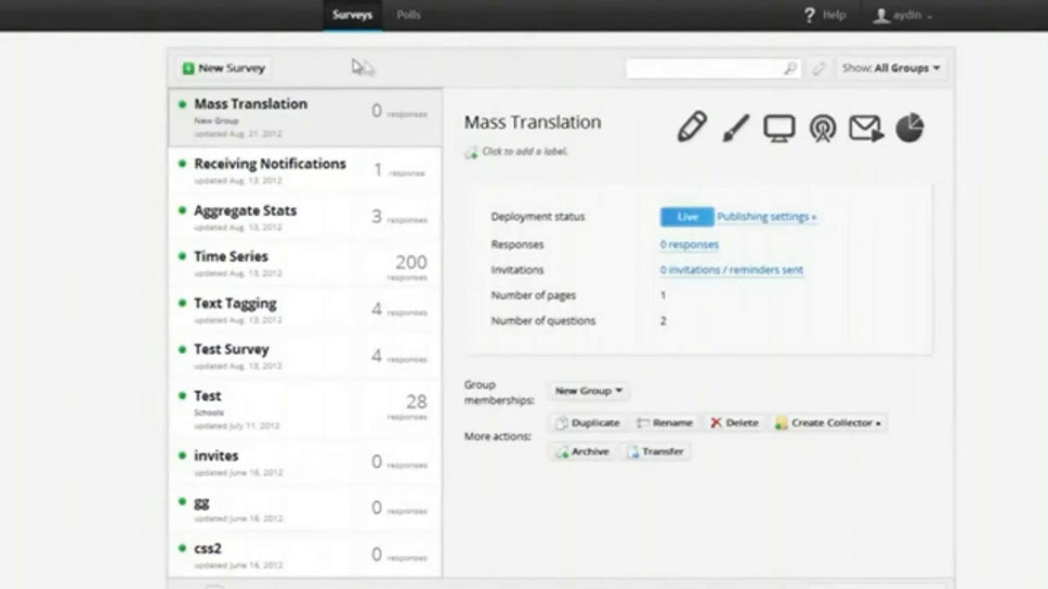
pyautogui.click(260, 76)
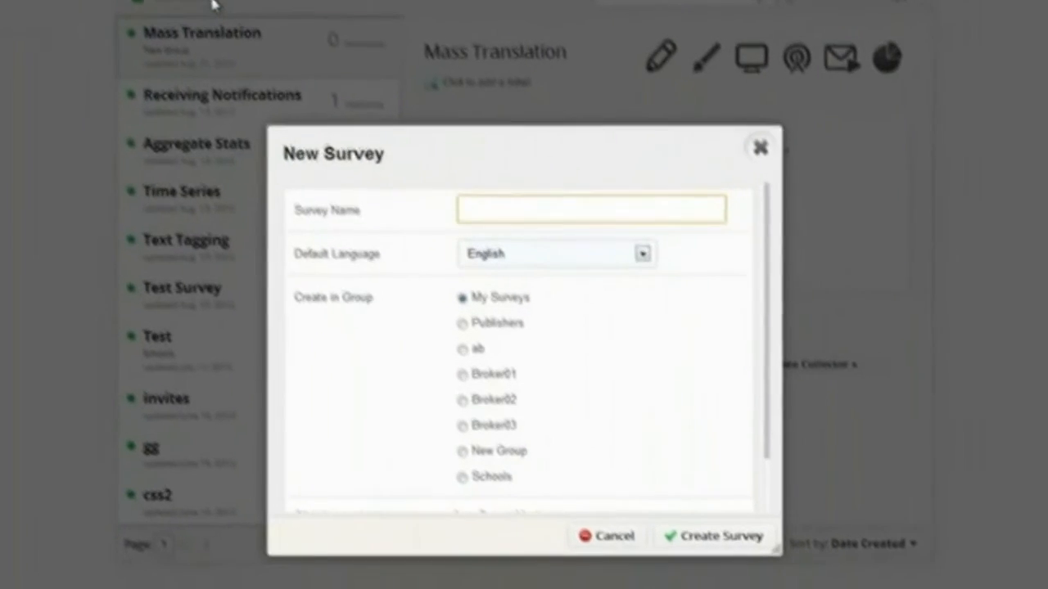
pyautogui.write('Salesf')
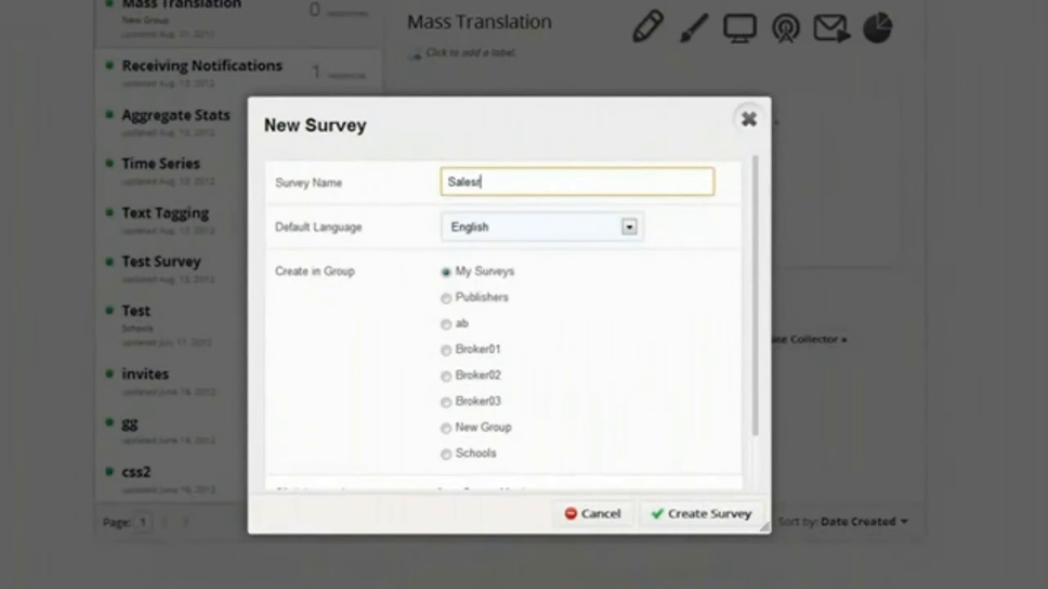
pyautogui.press('Down')
pyautogui.press('Return')
pyautogui.scroll(-2, 561, 328)
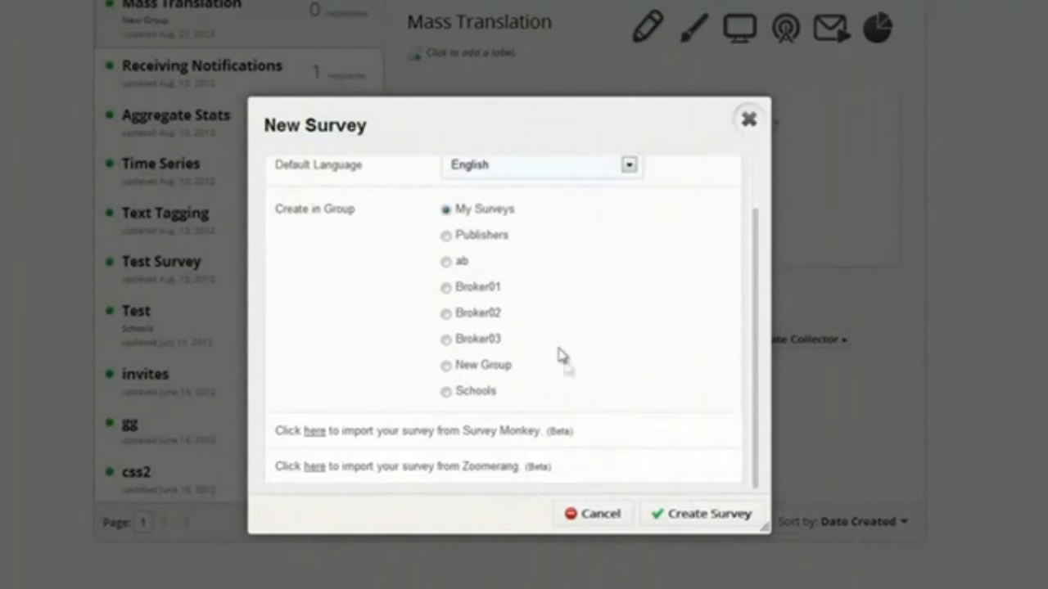
pyautogui.click(686, 516)
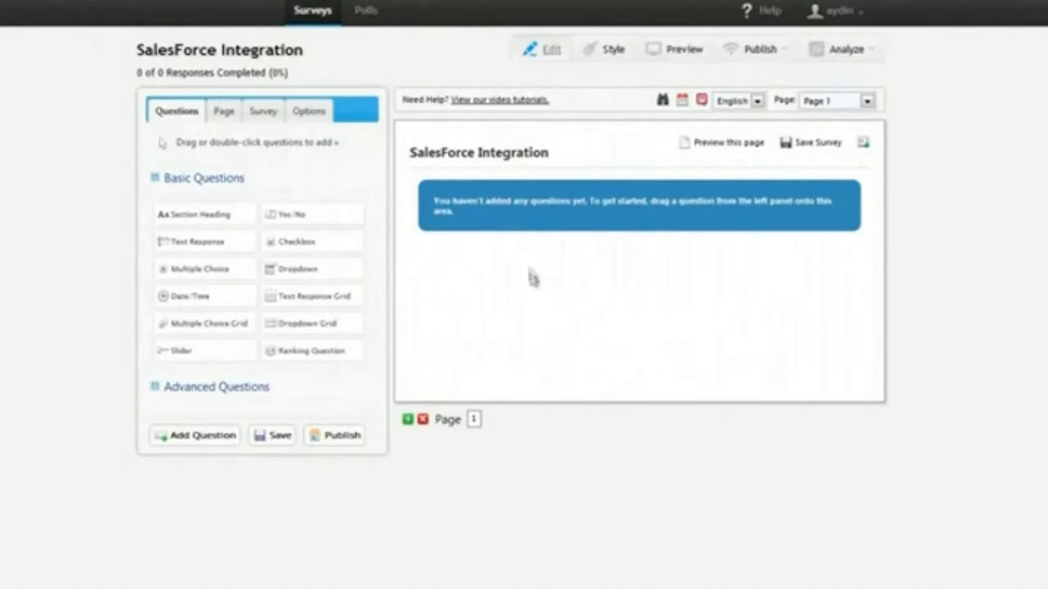
# Step: Add a Text Response Grid question to the survey page and title it "What are your contact details?"
pyautogui.click(217, 387)
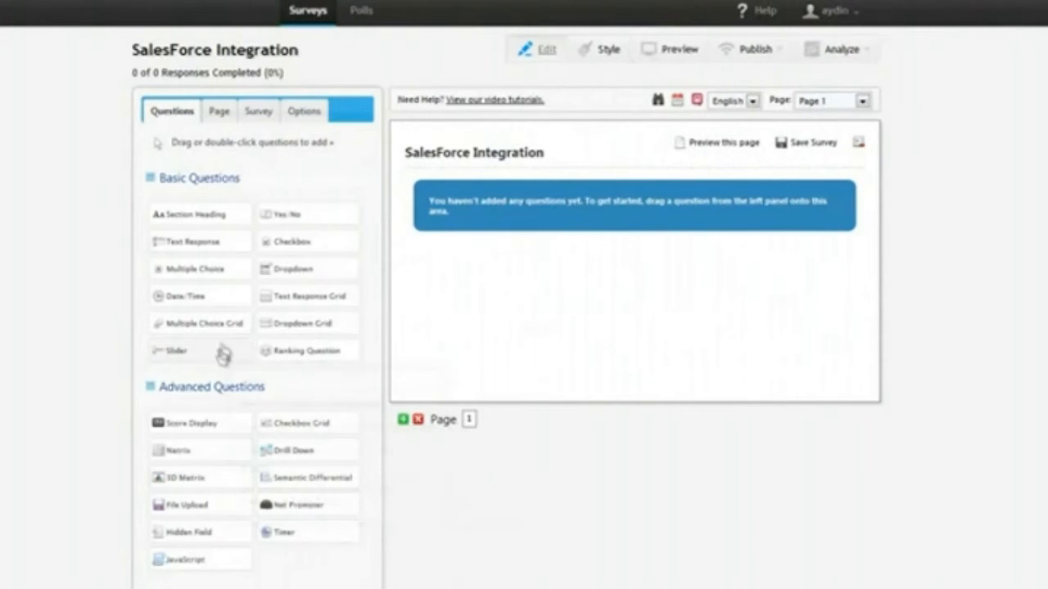
pyautogui.moveTo(274, 303); pyautogui.dragTo(555, 297)
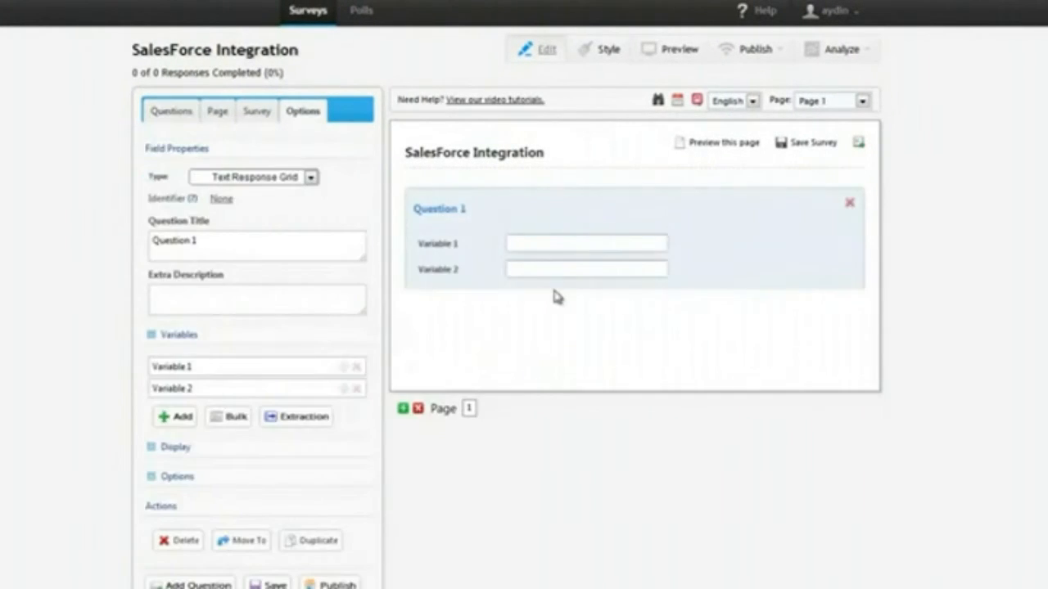
pyautogui.click(283, 251)
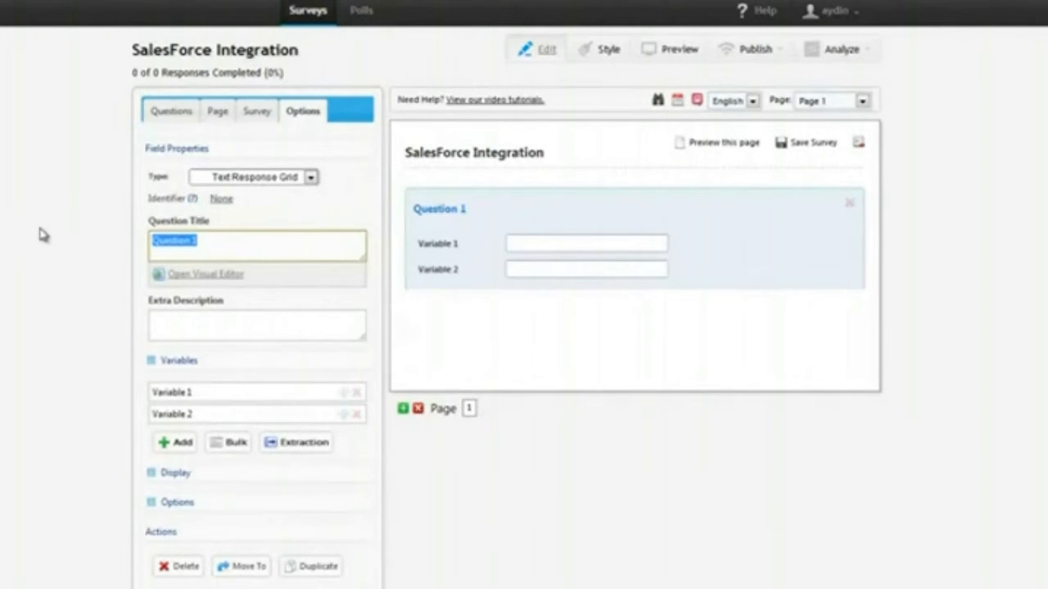
pyautogui.write('What a')
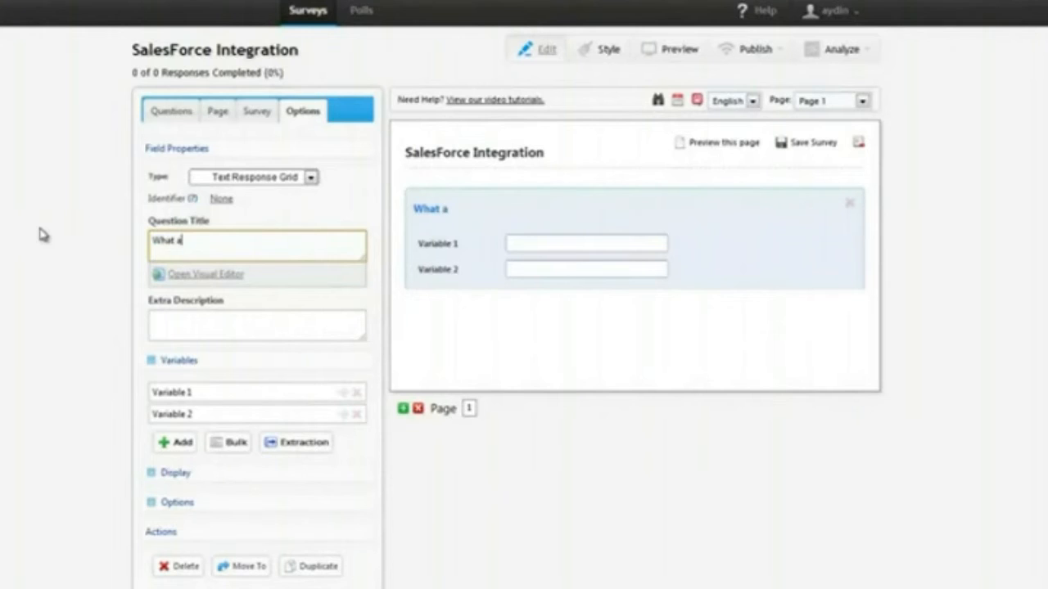
pyautogui.write('re your contac')
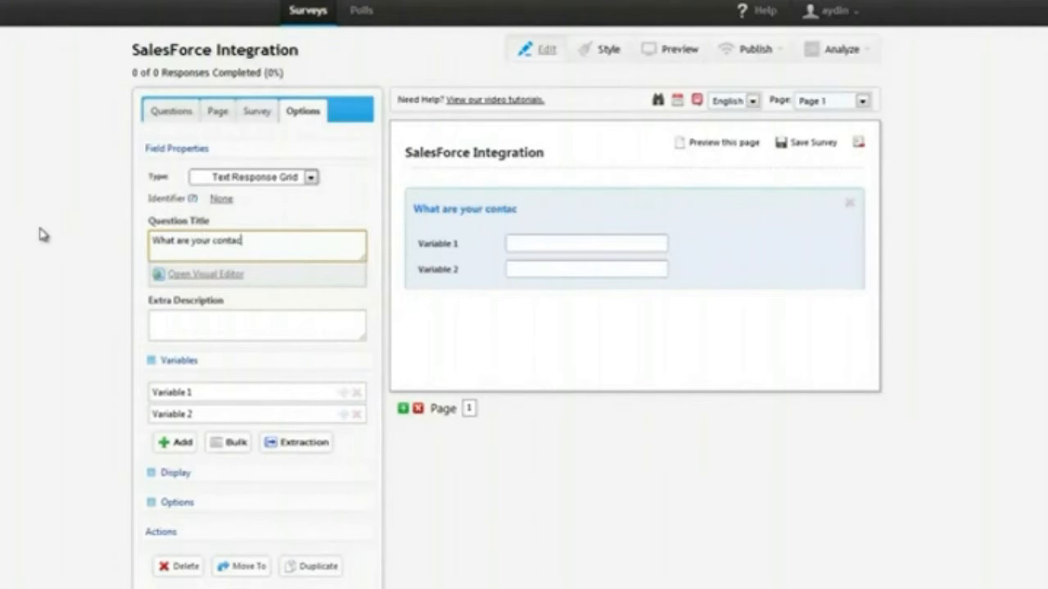
pyautogui.write('t details')
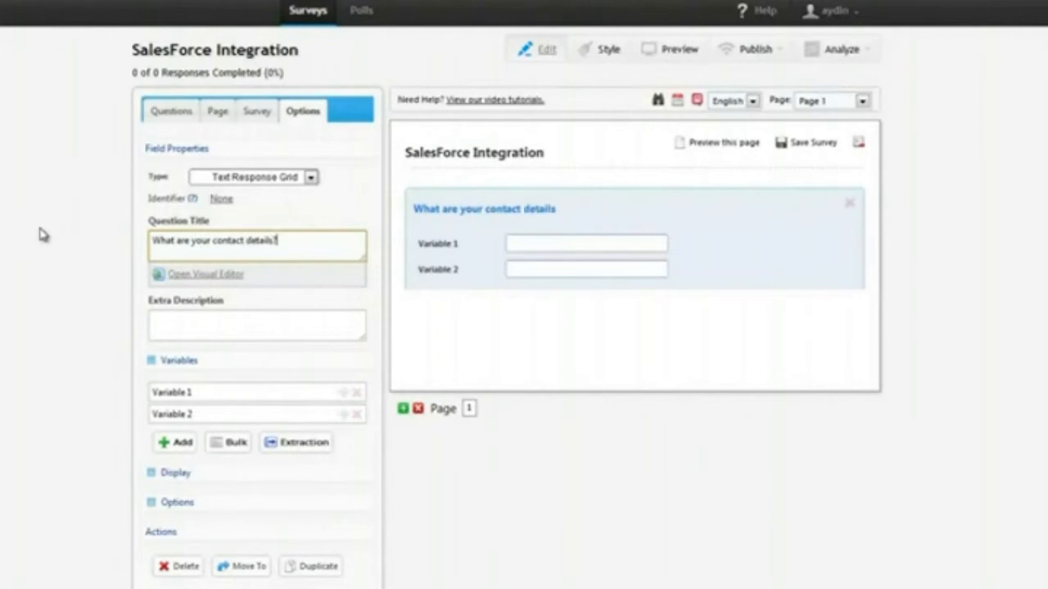
pyautogui.write('?')
# Step: Rename the grid question's two variables as "First Name" and "Last Name"
pyautogui.click(214, 394)
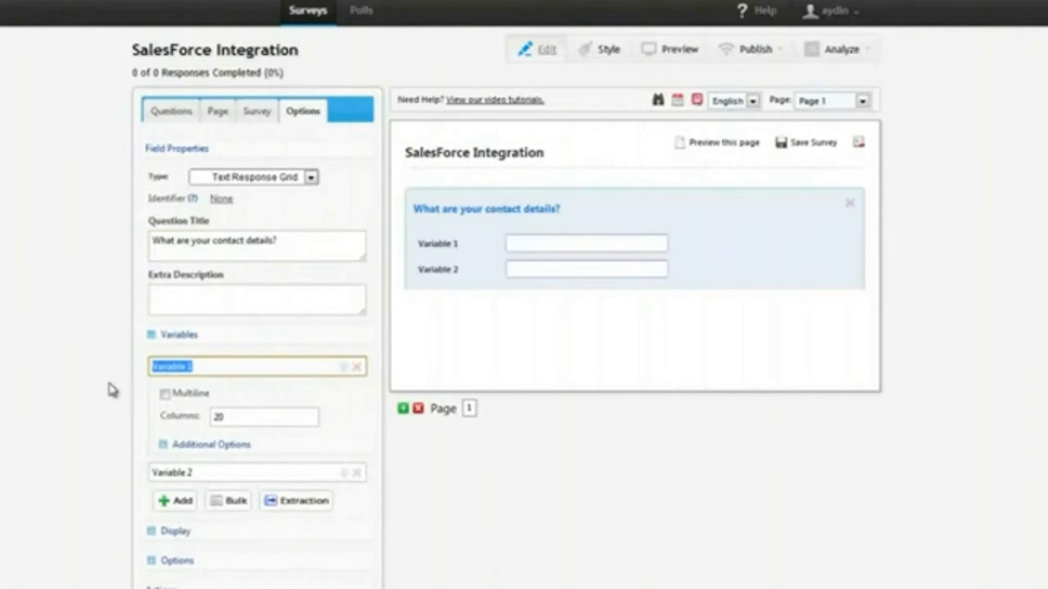
pyautogui.write('First Name')
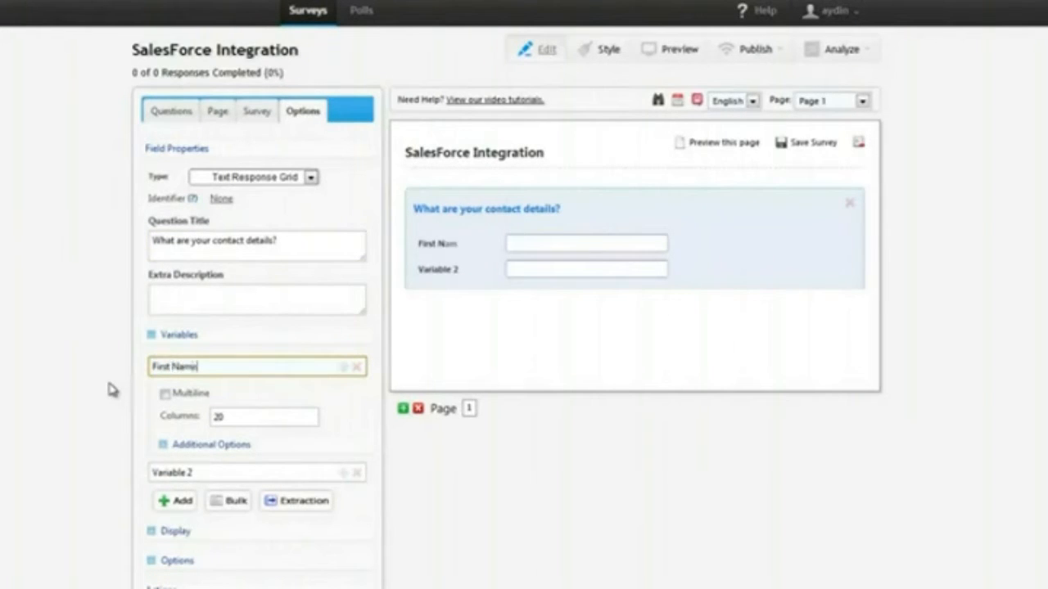
pyautogui.press('Tab')
pyautogui.write('Last Name')
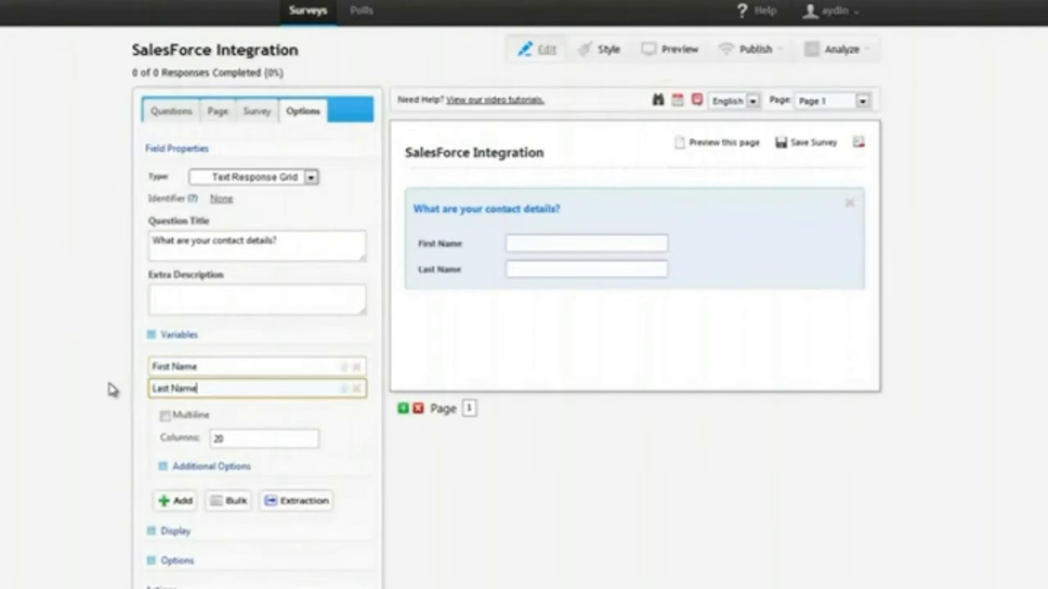
# Step: Add "Email Address" and "Phone Number" variables to the grid question and save the survey
pyautogui.click(171, 500)
pyautogui.write('Email Adress')
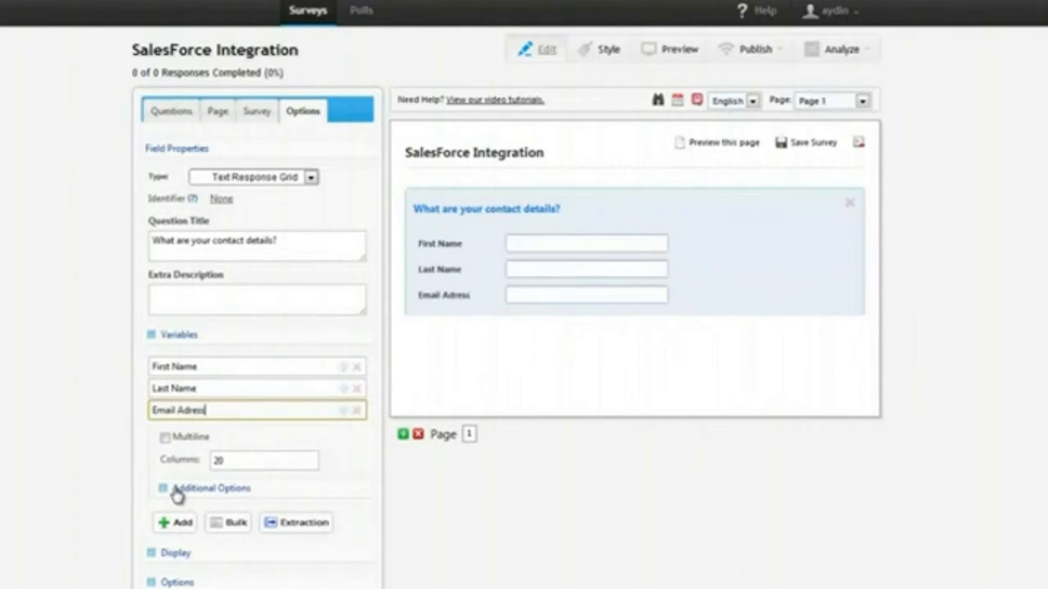
pyautogui.write('d')
pyautogui.click(175, 522)
pyautogui.write('Phone Number')
pyautogui.click(643, 406)
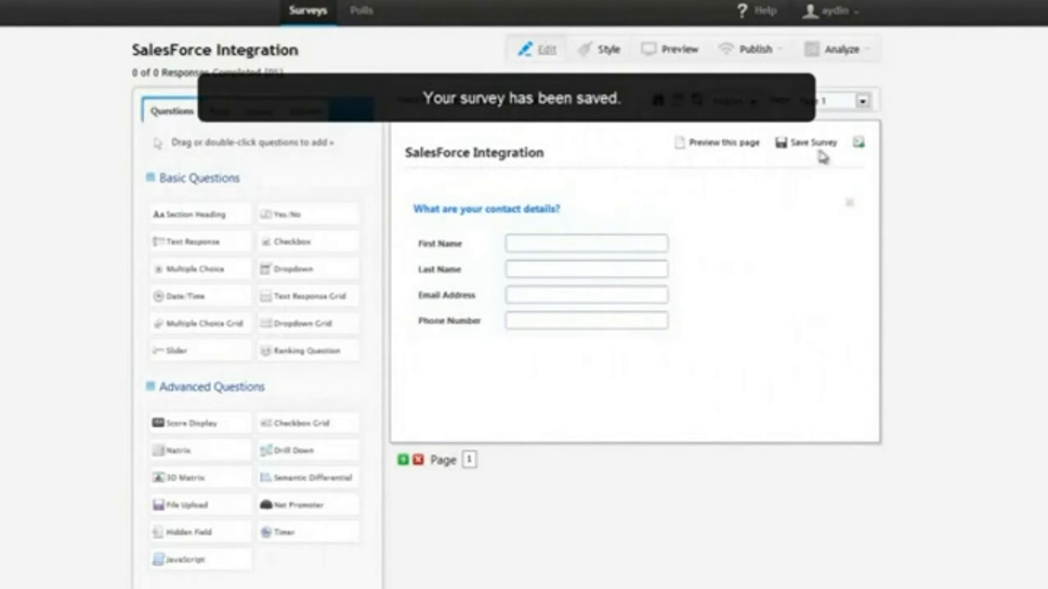
pyautogui.click(814, 144)
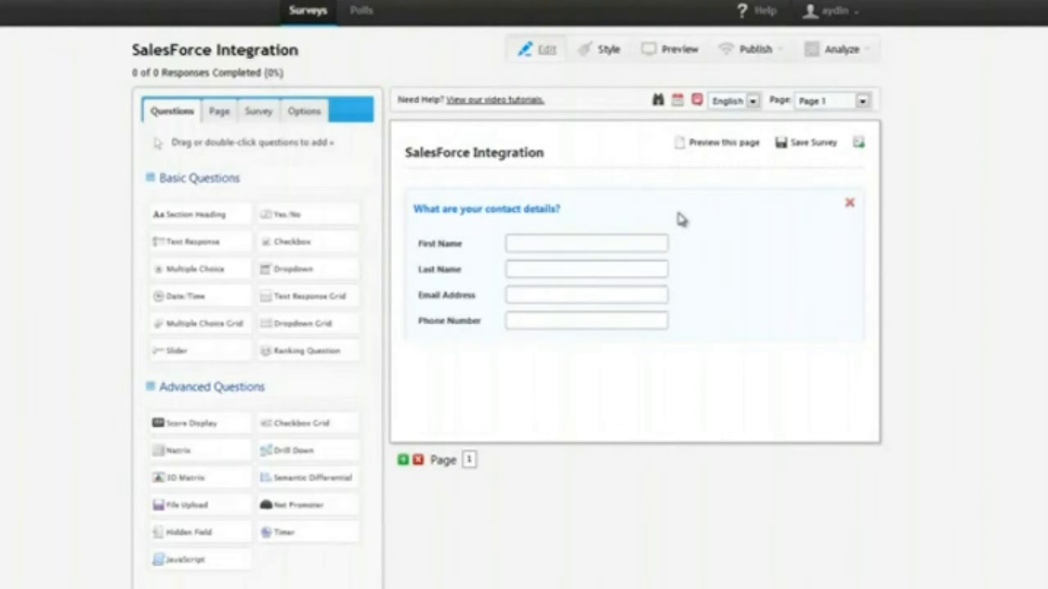
# Step: Open the SalesForce section of the survey's publishing settings and add a SalesForce action
pyautogui.click(771, 62)
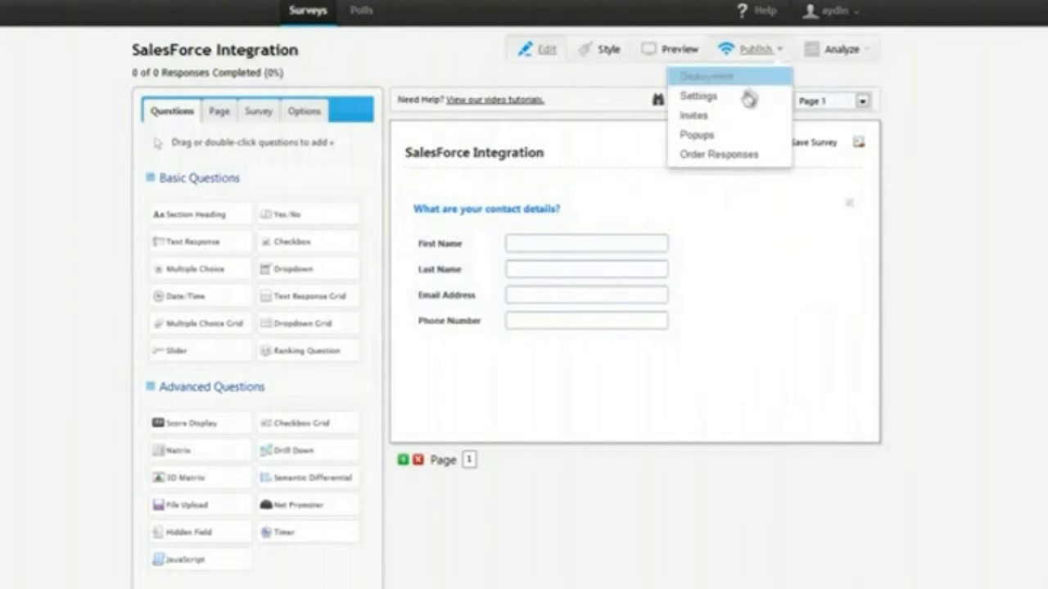
pyautogui.click(737, 104)
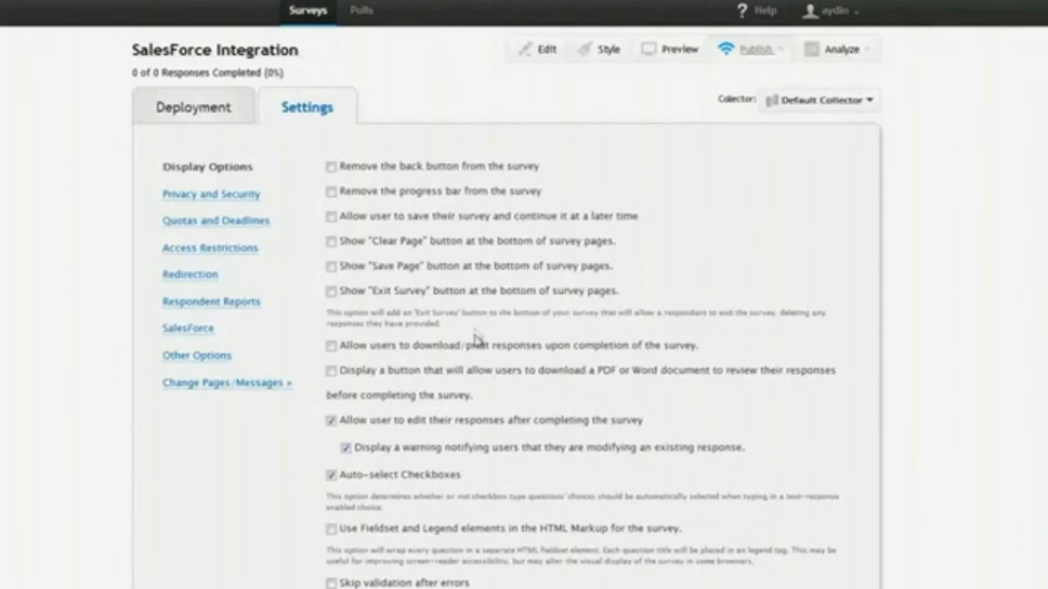
pyautogui.click(184, 332)
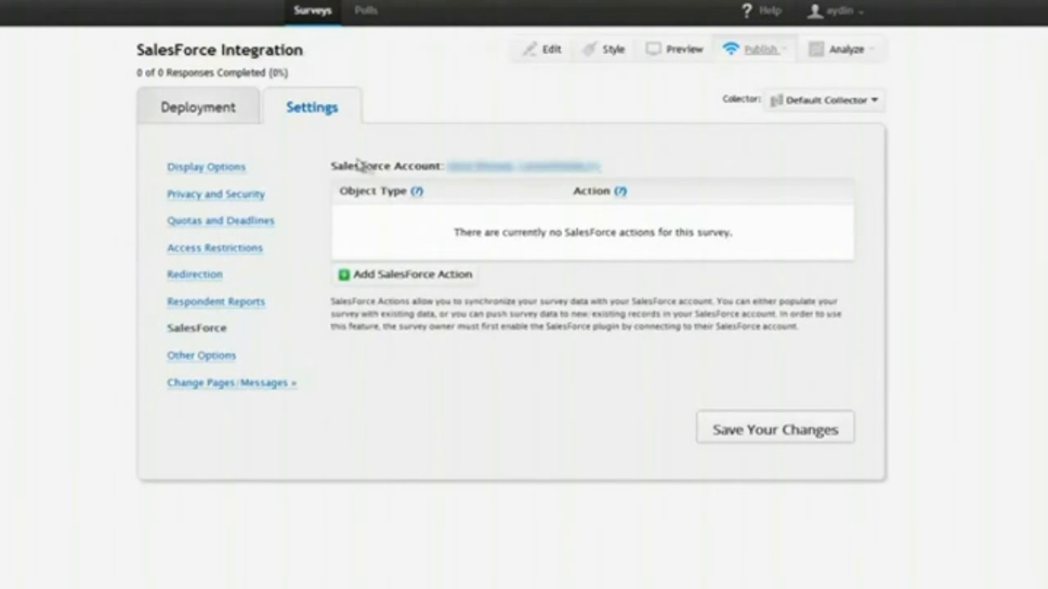
pyautogui.moveTo(335, 167); pyautogui.dragTo(617, 164)
pyautogui.click(635, 170)
pyautogui.click(455, 287)
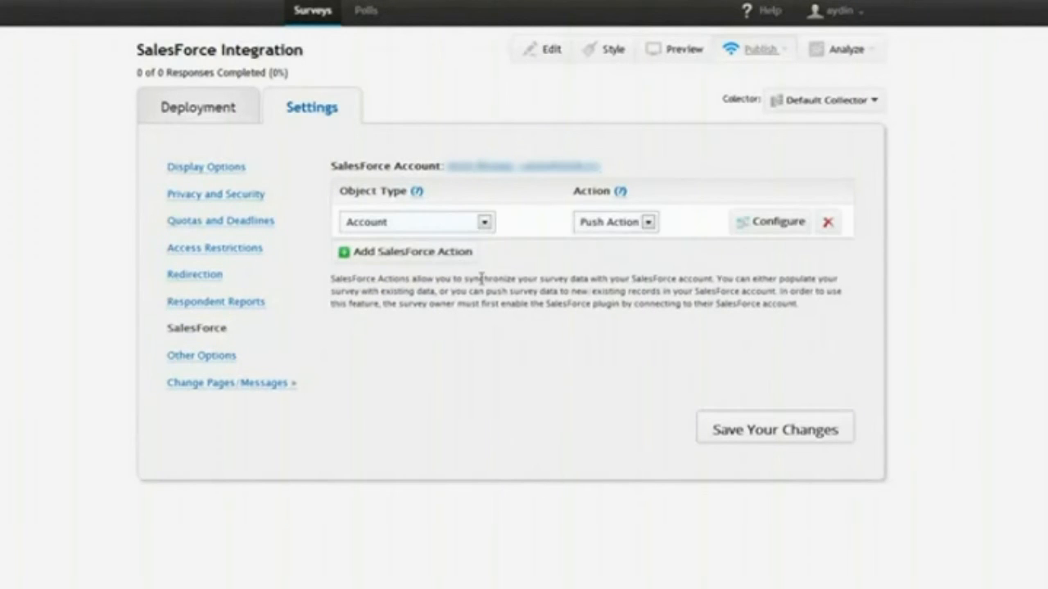
# Step: Set the new SalesForce action's object type to Contact and keep Push Action as its action
pyautogui.click(456, 226)
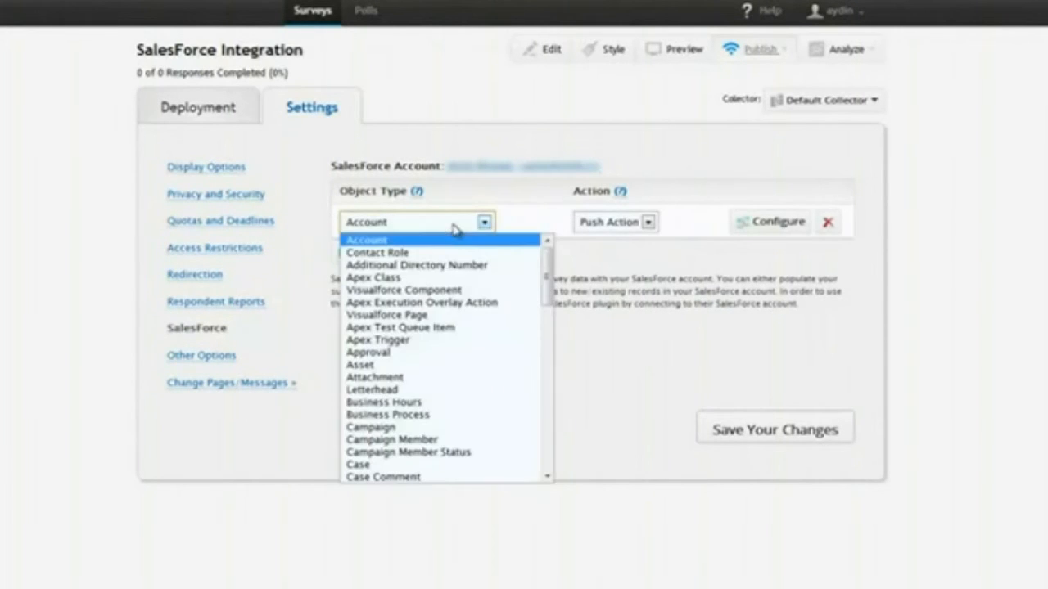
pyautogui.moveTo(546, 278); pyautogui.dragTo(555, 350)
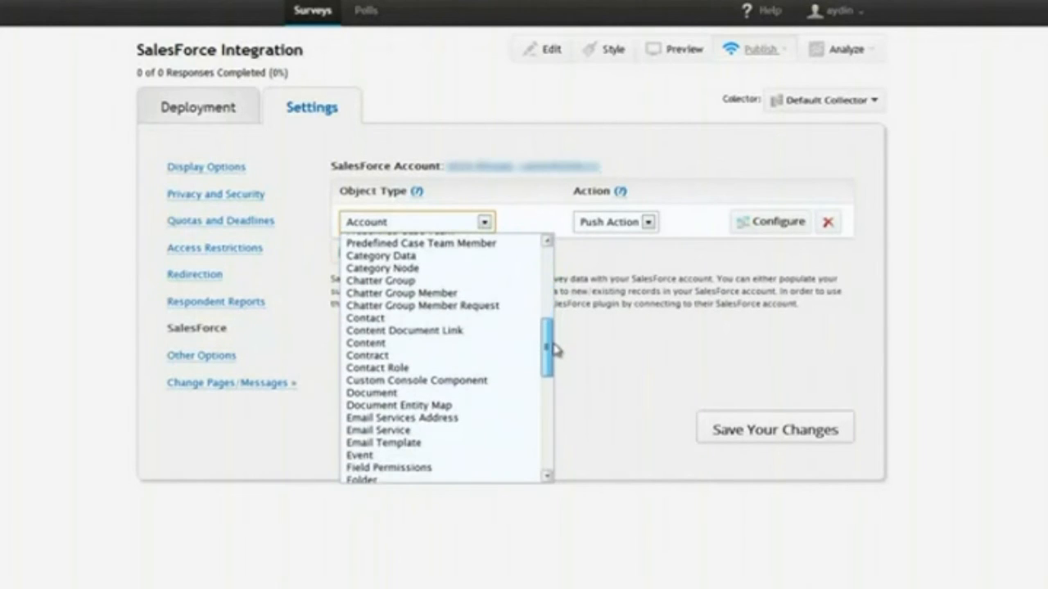
pyautogui.click(497, 320)
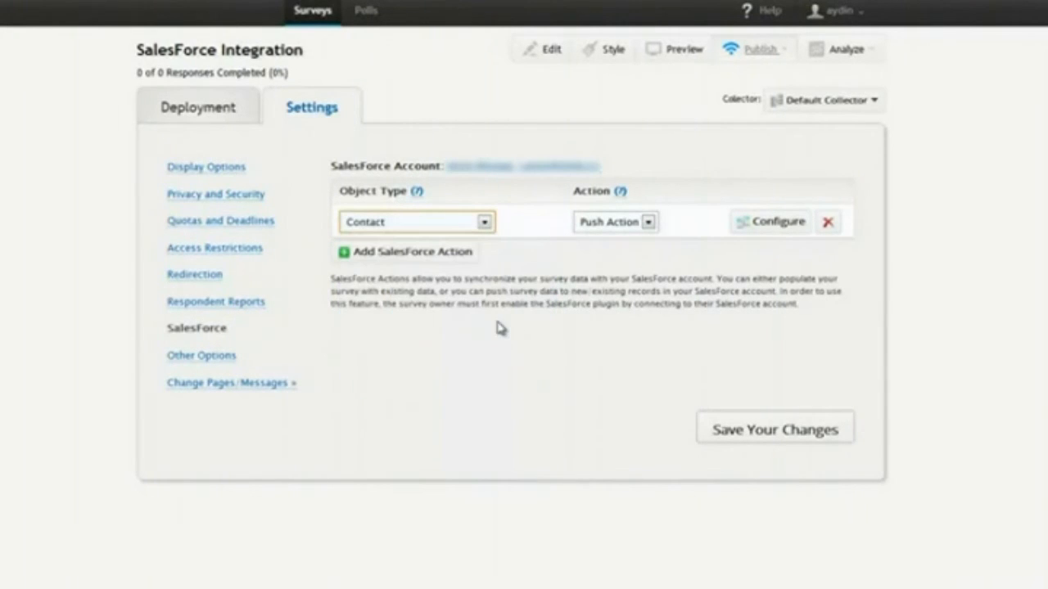
pyautogui.click(596, 232)
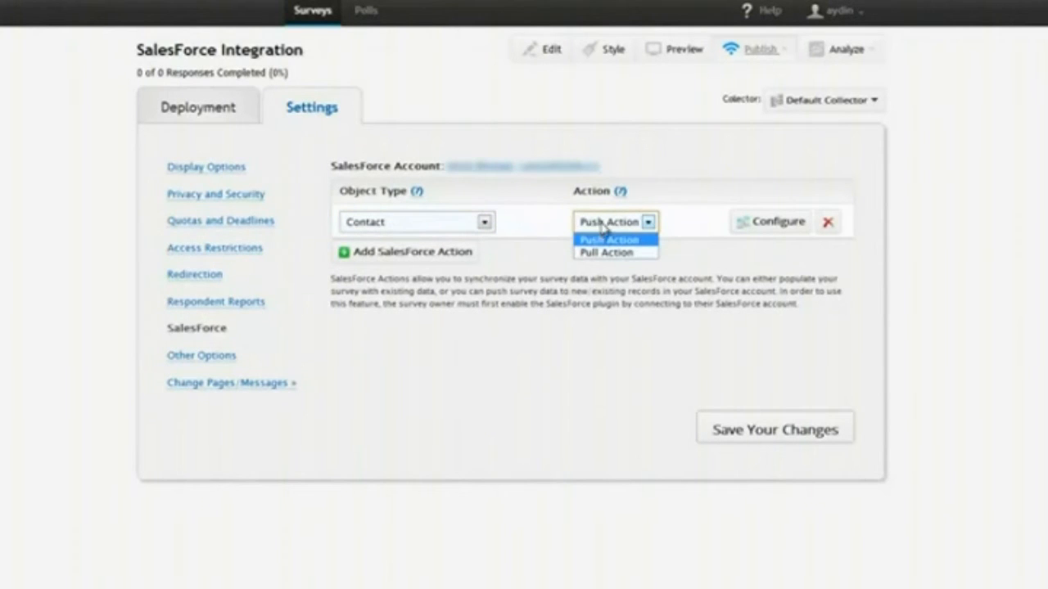
pyautogui.click(615, 229)
pyautogui.click(617, 229)
pyautogui.click(617, 229)
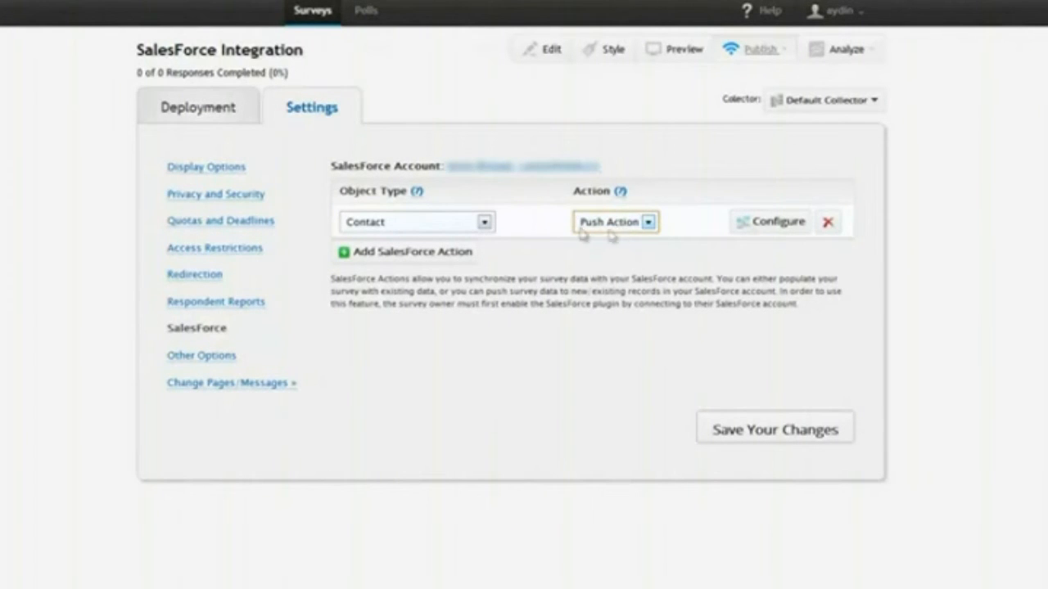
# Step: Open the Contact push action's configuration and map the SalesForce Last Name field to the contact question's Last Name variable
pyautogui.click(765, 222)
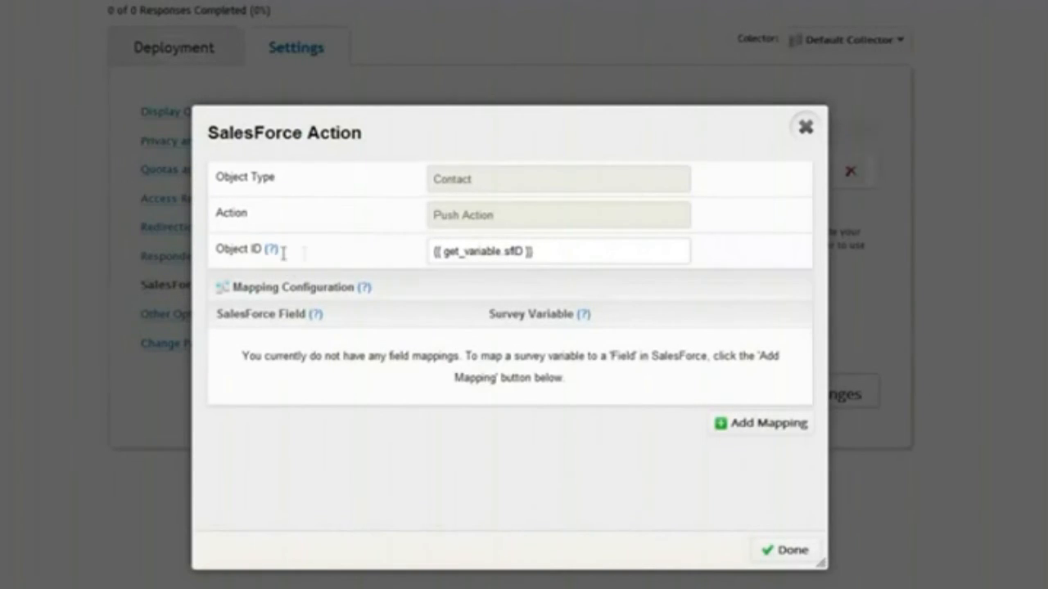
pyautogui.moveTo(304, 252); pyautogui.dragTo(217, 249)
pyautogui.click(219, 256)
pyautogui.click(753, 424)
pyautogui.click(316, 347)
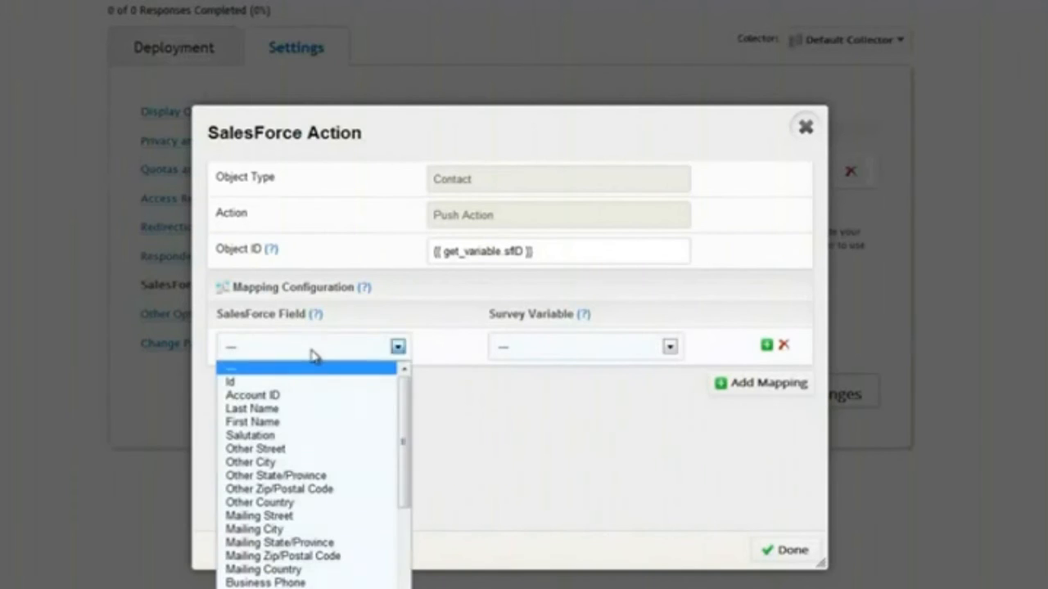
pyautogui.click(335, 410)
pyautogui.click(530, 354)
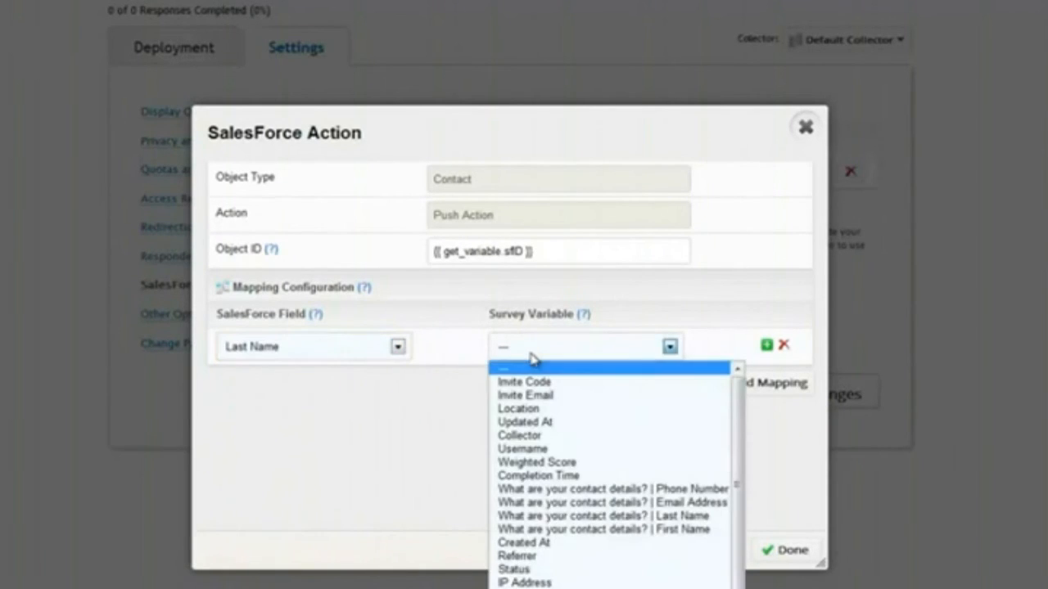
pyautogui.scroll(-1, 573, 458)
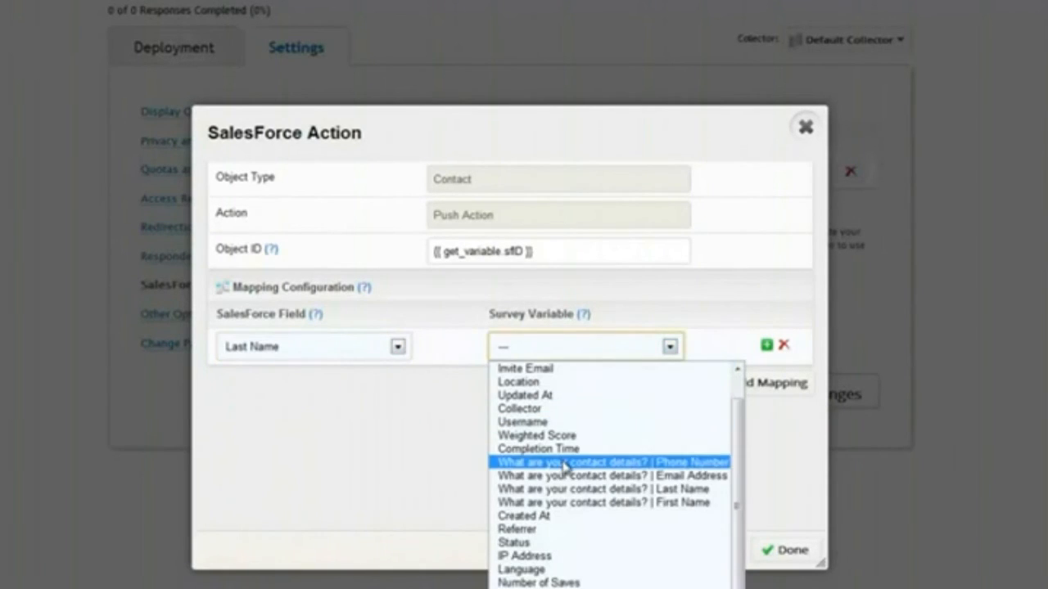
pyautogui.click(647, 491)
# Step: Add a second mapping from the SalesForce First Name field to the contact question's First Name variable
pyautogui.click(753, 383)
pyautogui.click(386, 386)
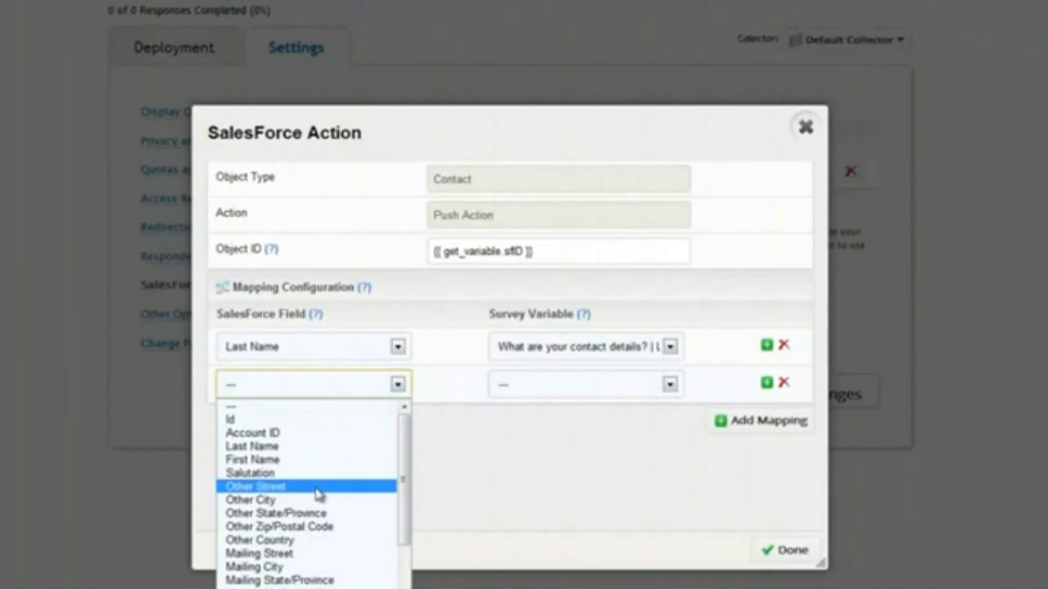
pyautogui.click(318, 461)
pyautogui.click(563, 384)
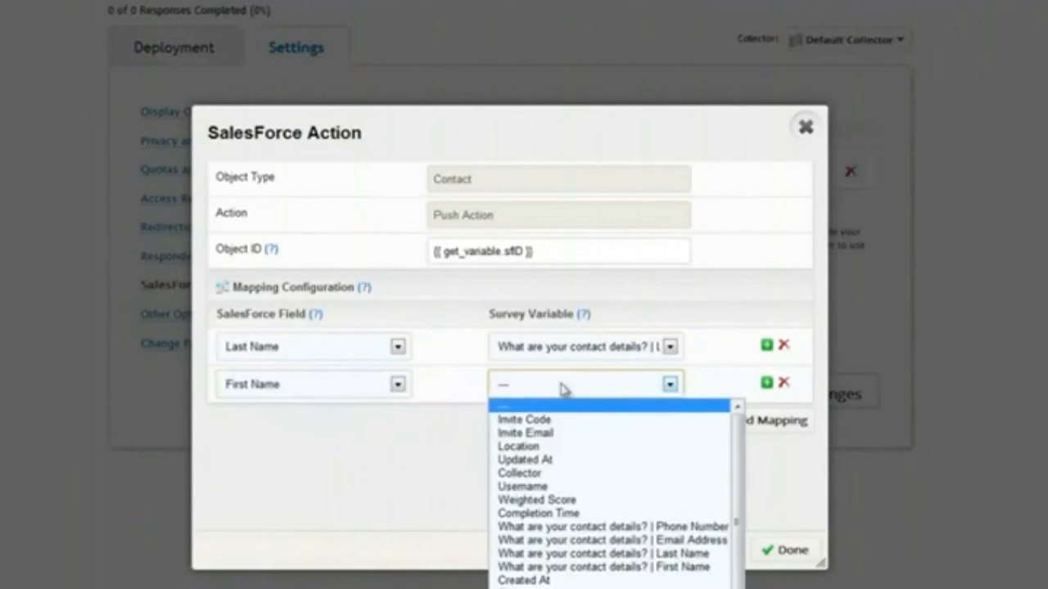
pyautogui.click(659, 566)
# Step: Add a third mapping from the SalesForce Email field to the contact question's Email Address variable
pyautogui.click(764, 423)
pyautogui.click(289, 423)
pyautogui.scroll(-3, 296, 500)
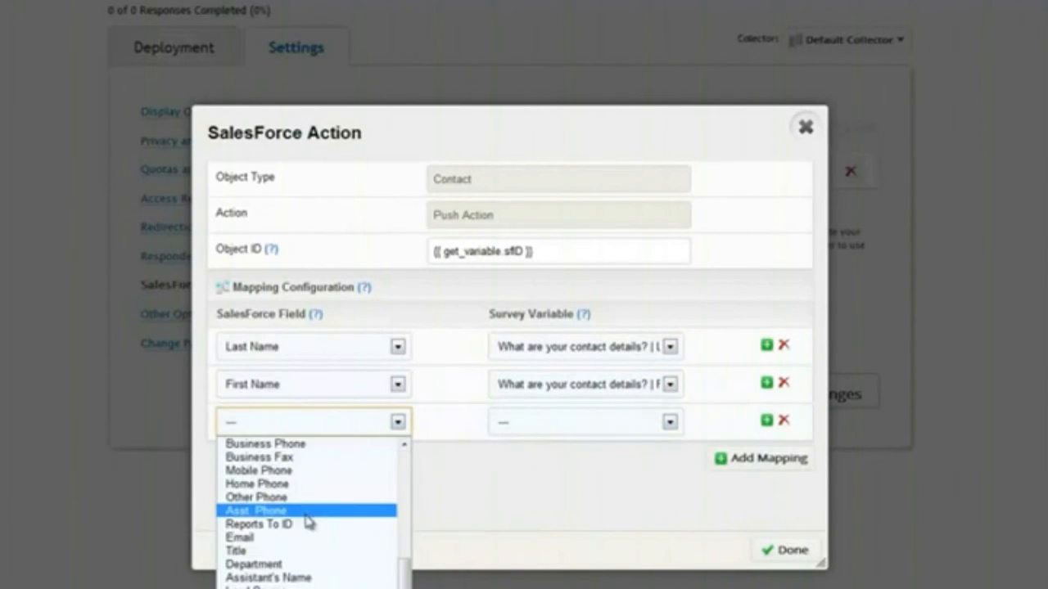
pyautogui.click(307, 536)
pyautogui.click(505, 427)
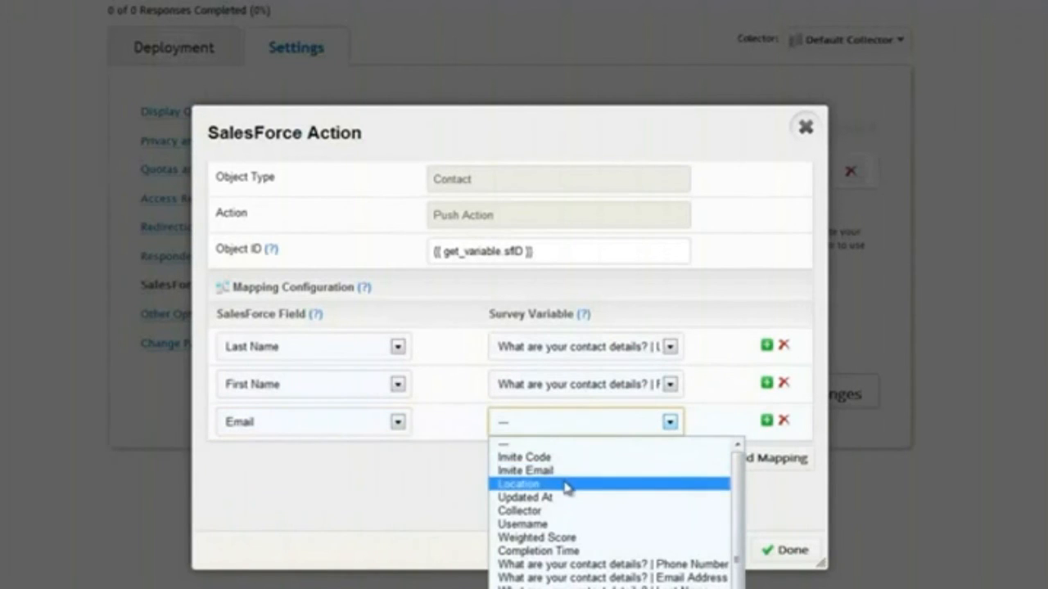
pyautogui.scroll(-1, 566, 491)
pyautogui.scroll(1, 572, 491)
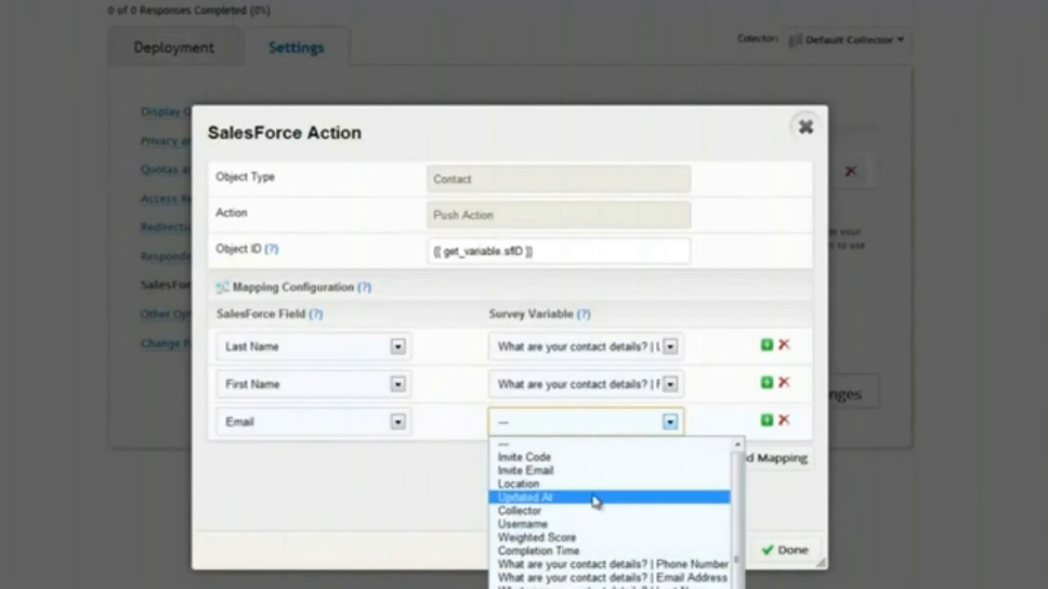
pyautogui.click(589, 576)
# Step: Map the SalesForce Mobile Phone field to the contact question's Phone Number variable and save the publishing settings
pyautogui.click(759, 458)
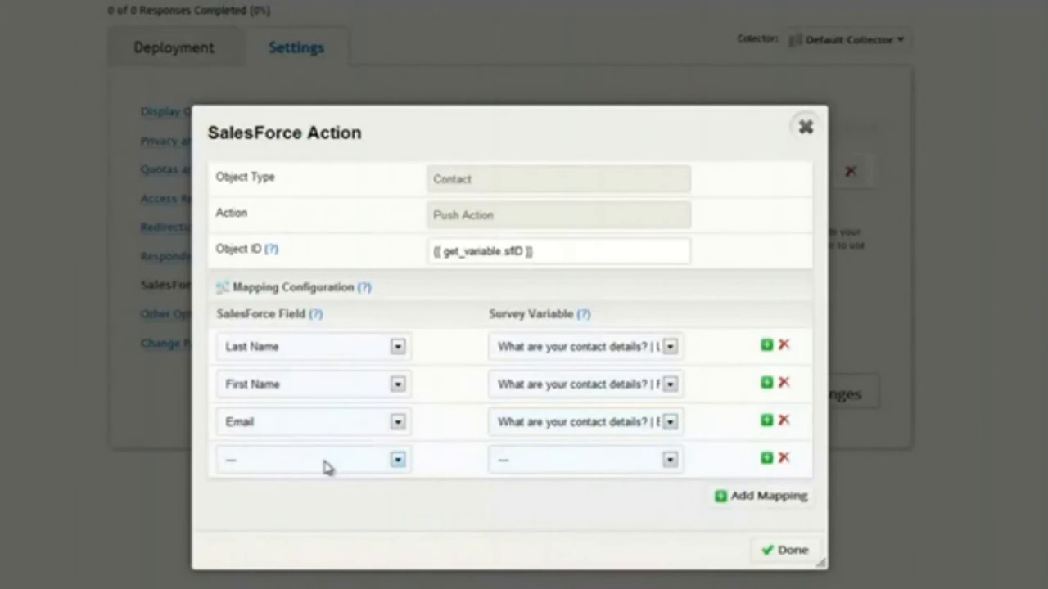
pyautogui.click(327, 460)
pyautogui.scroll(-3, 327, 557)
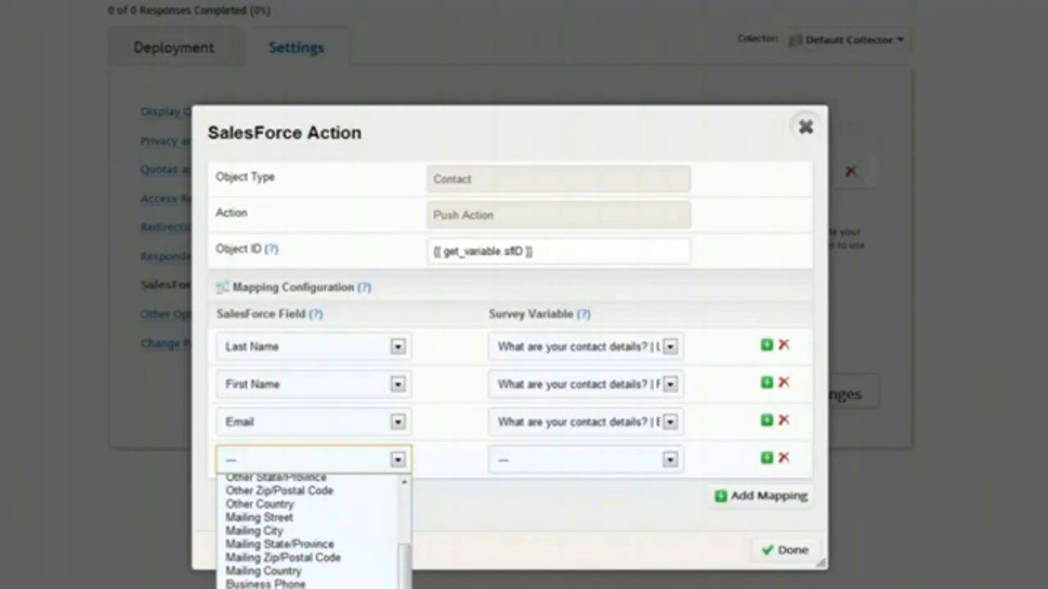
pyautogui.scroll(-2, 328, 532)
pyautogui.click(327, 550)
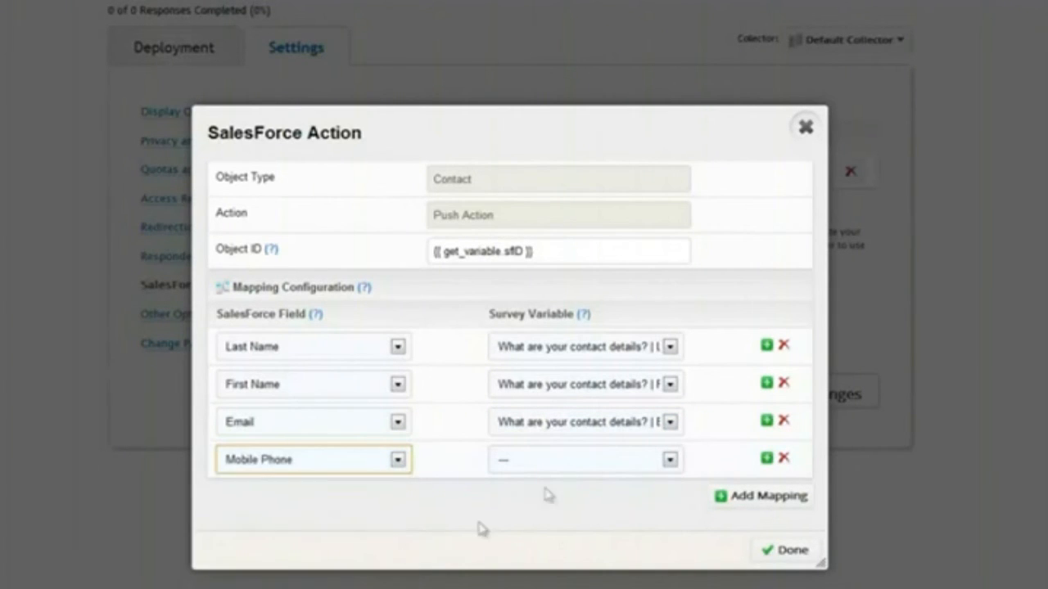
pyautogui.click(578, 462)
pyautogui.click(626, 583)
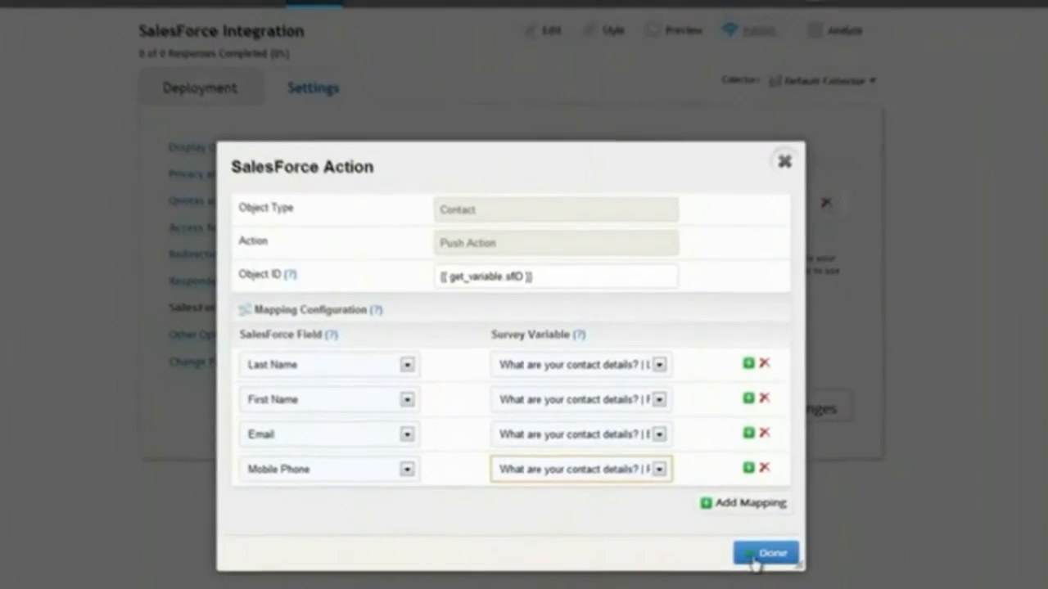
pyautogui.click(778, 550)
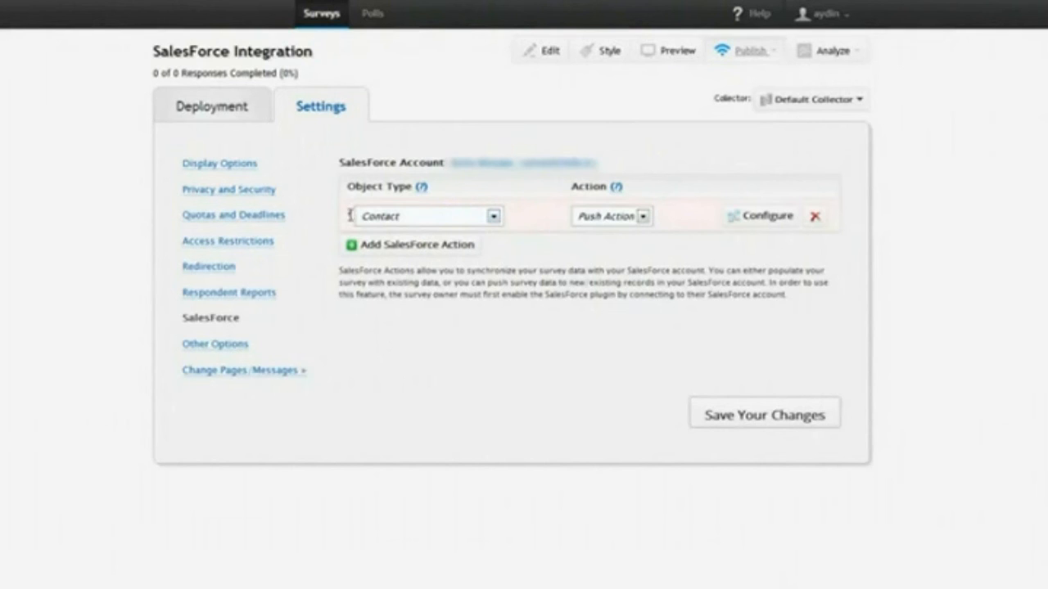
pyautogui.click(730, 412)
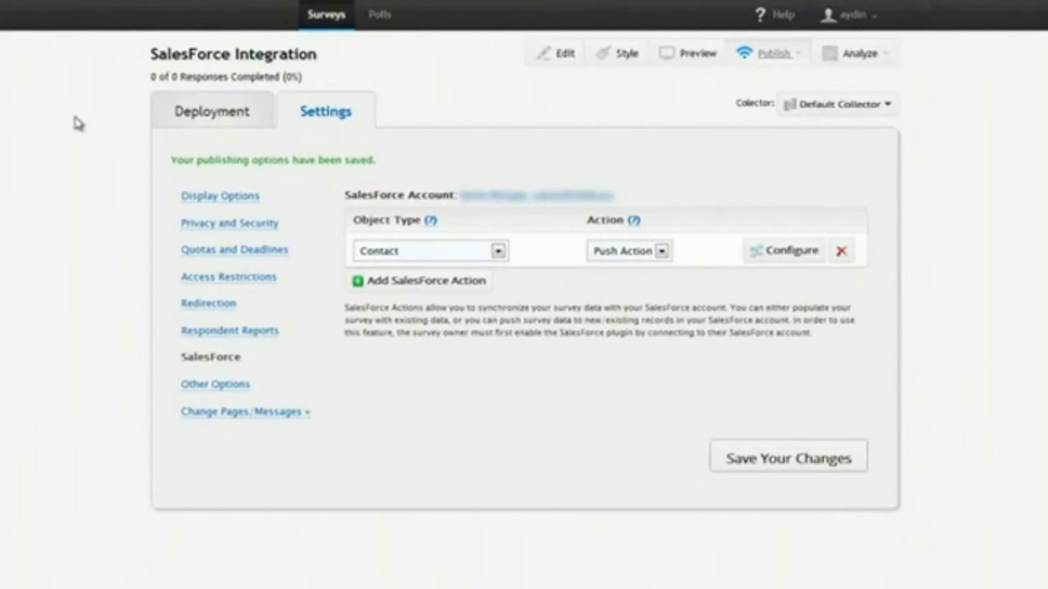
# Step: Preview the survey and submit a test response with the respondent's first name, last name, email address and phone number
pyautogui.click(690, 65)
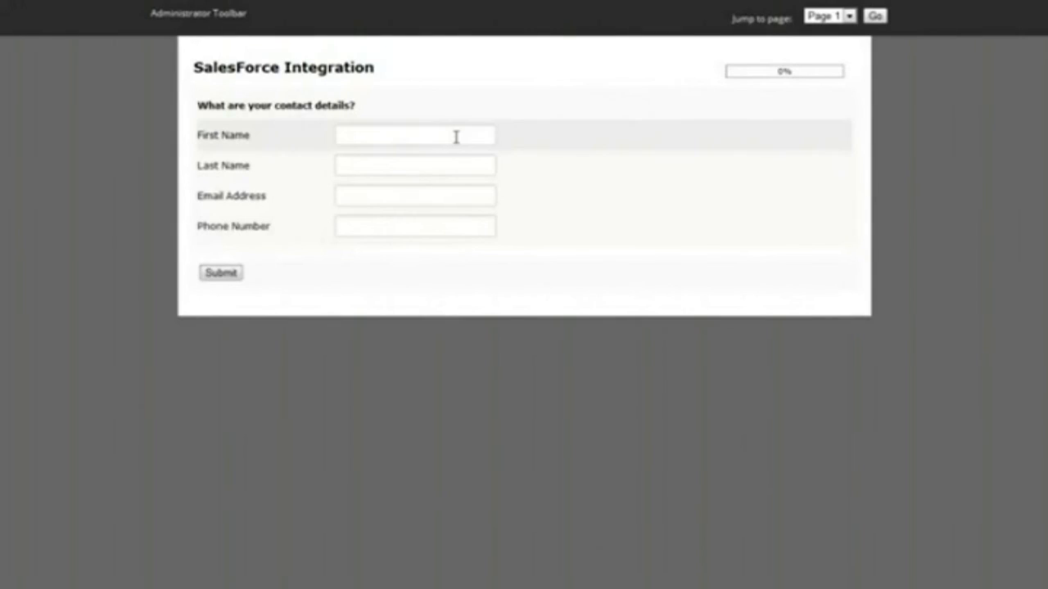
pyautogui.click(457, 136)
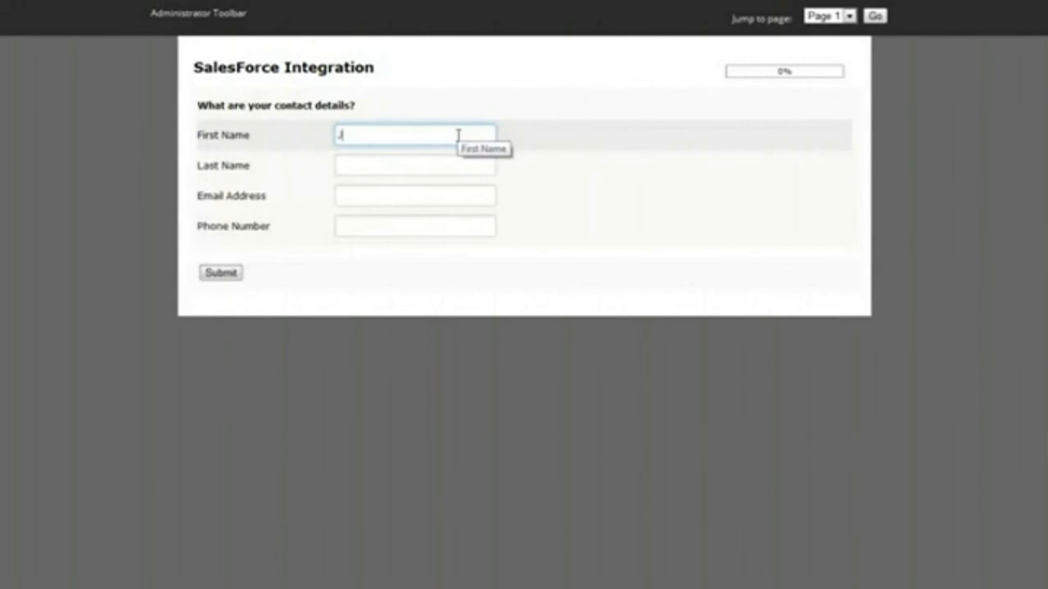
pyautogui.press('Tab')
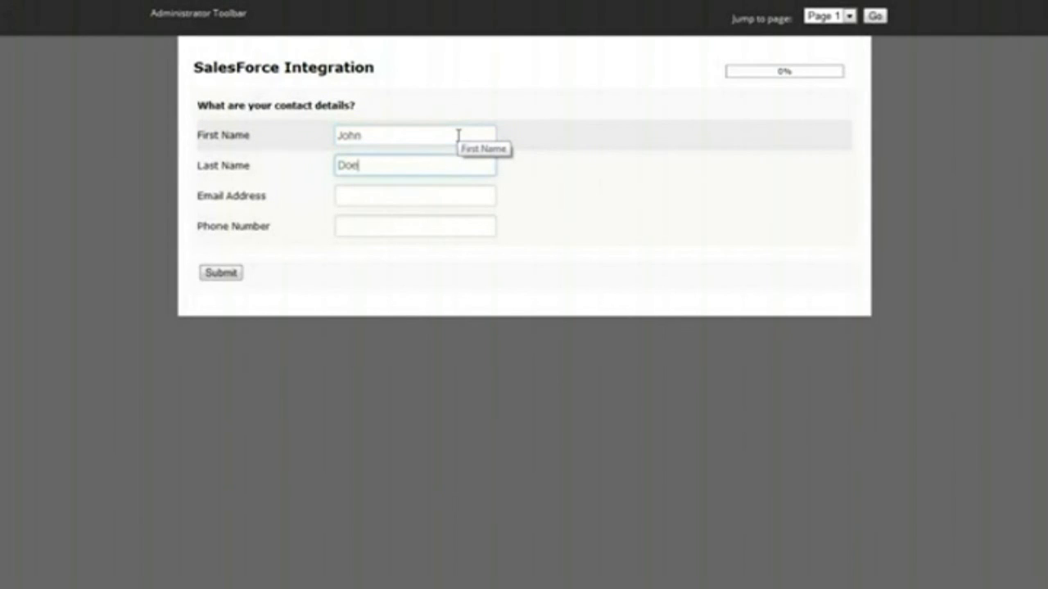
pyautogui.press('Tab')
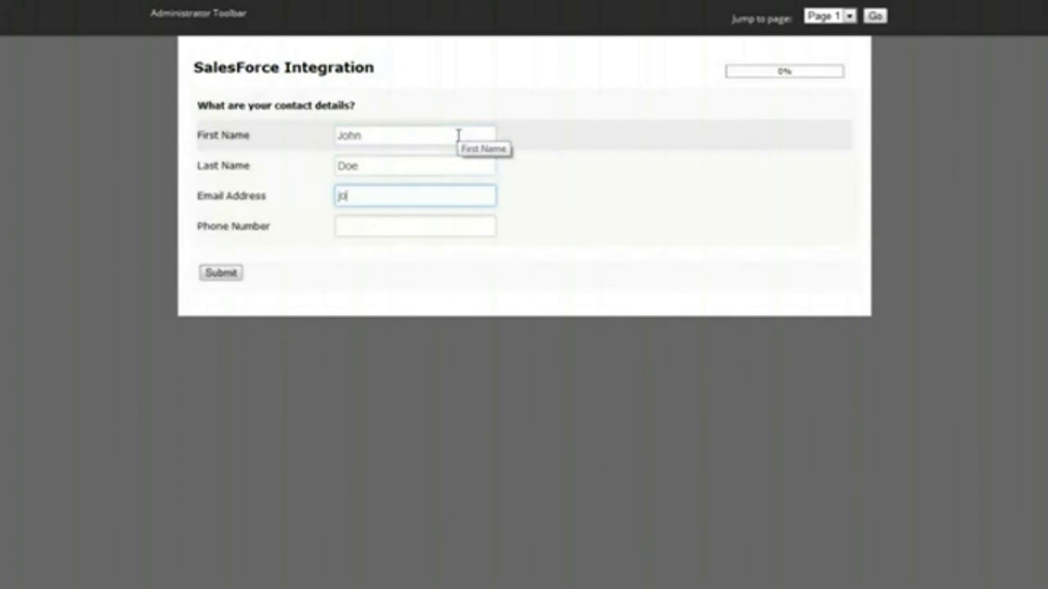
pyautogui.write('john.doe@fest.com')
pyautogui.press('Tab')
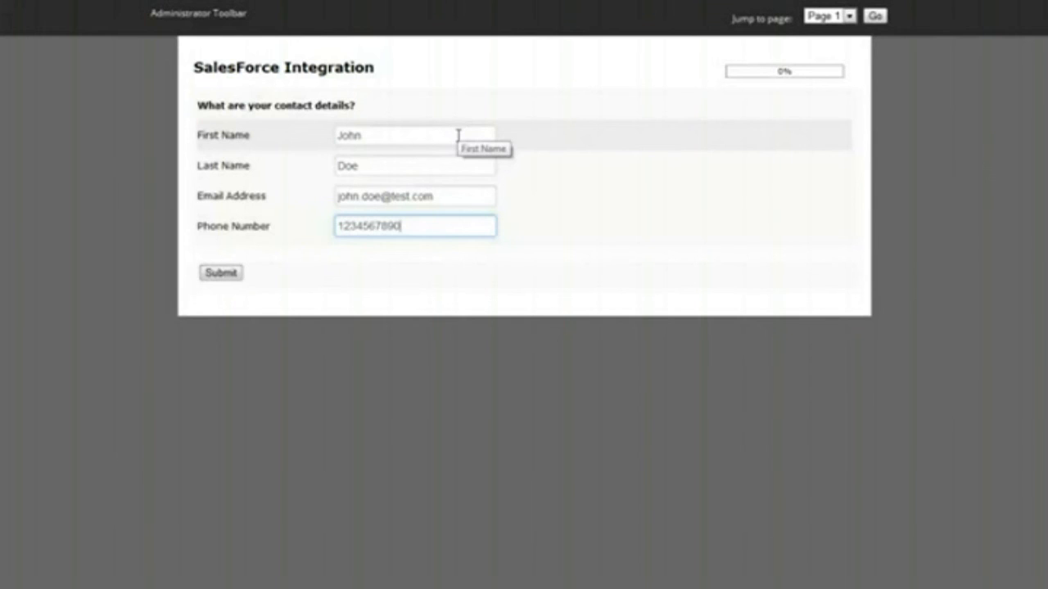
pyautogui.click(230, 278)
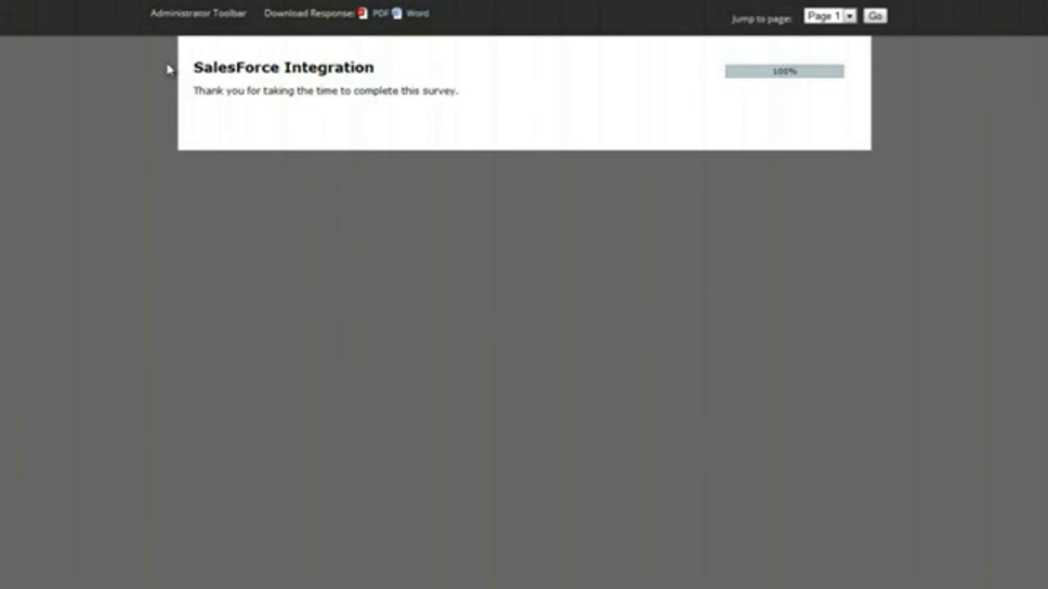
# Step: Switch to SalesForce, reload the Contacts home page and review the detail record of the contact from the test response
pyautogui.click(214, 9)
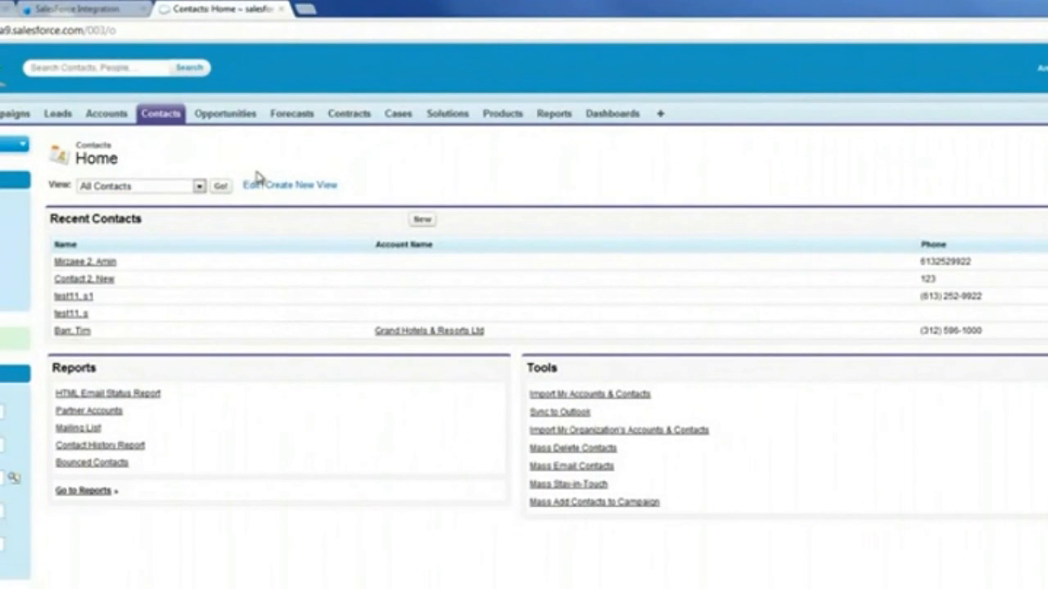
pyautogui.click(163, 117)
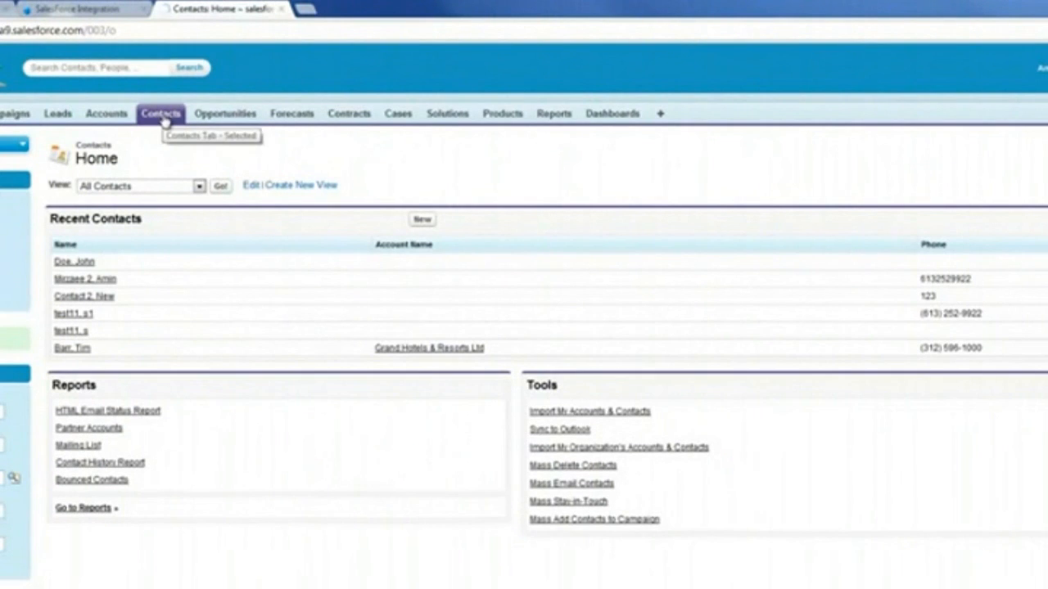
pyautogui.click(60, 262)
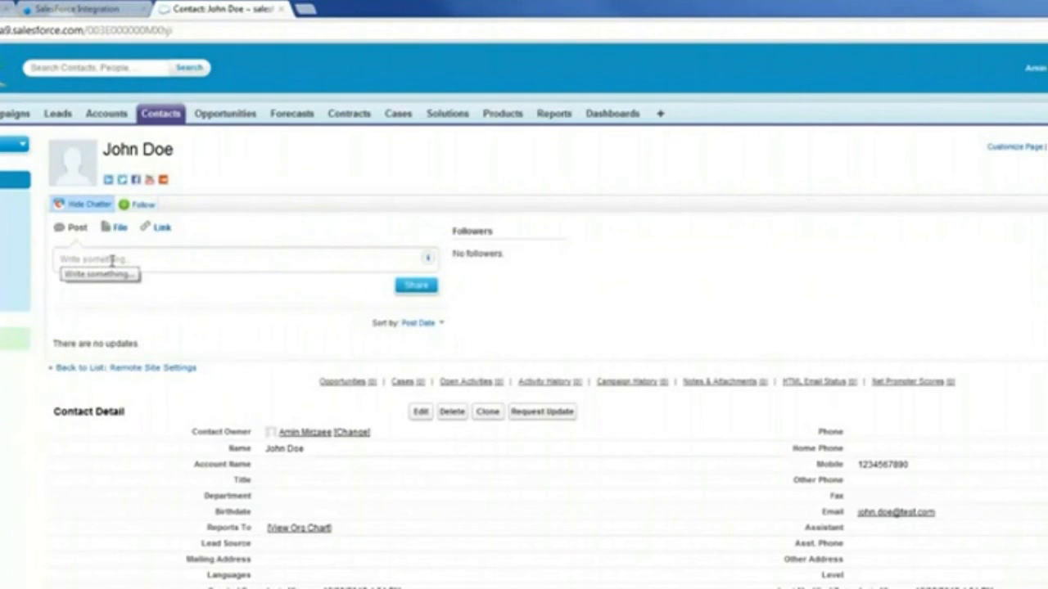
pyautogui.scroll(-4, 108, 262)
pyautogui.scroll(2, 106, 265)
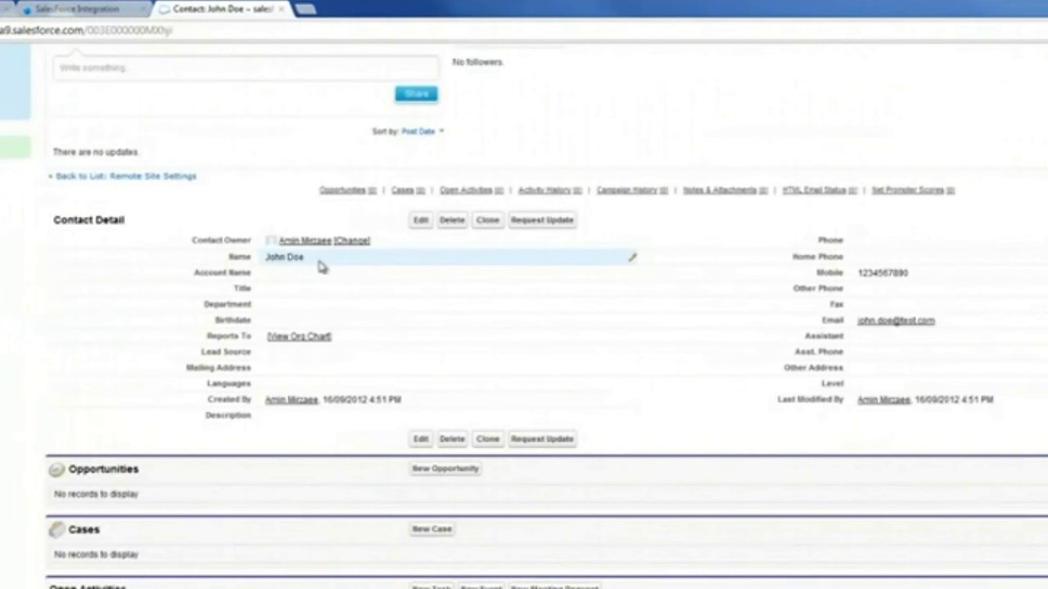
pyautogui.moveTo(268, 257); pyautogui.dragTo(295, 258)
pyautogui.click(314, 260)
pyautogui.doubleClick(289, 259)
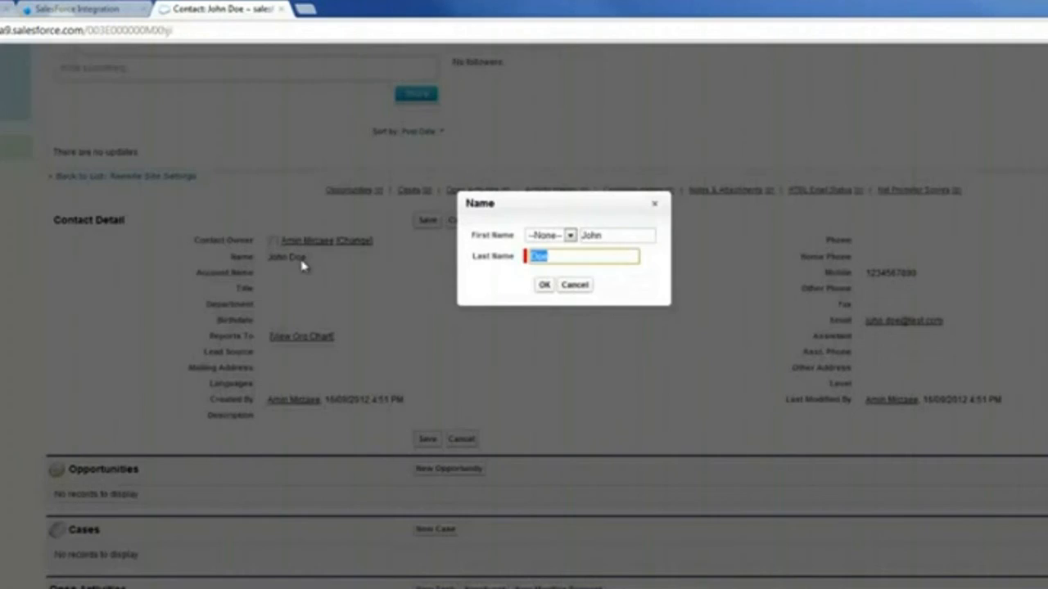
pyautogui.click(582, 284)
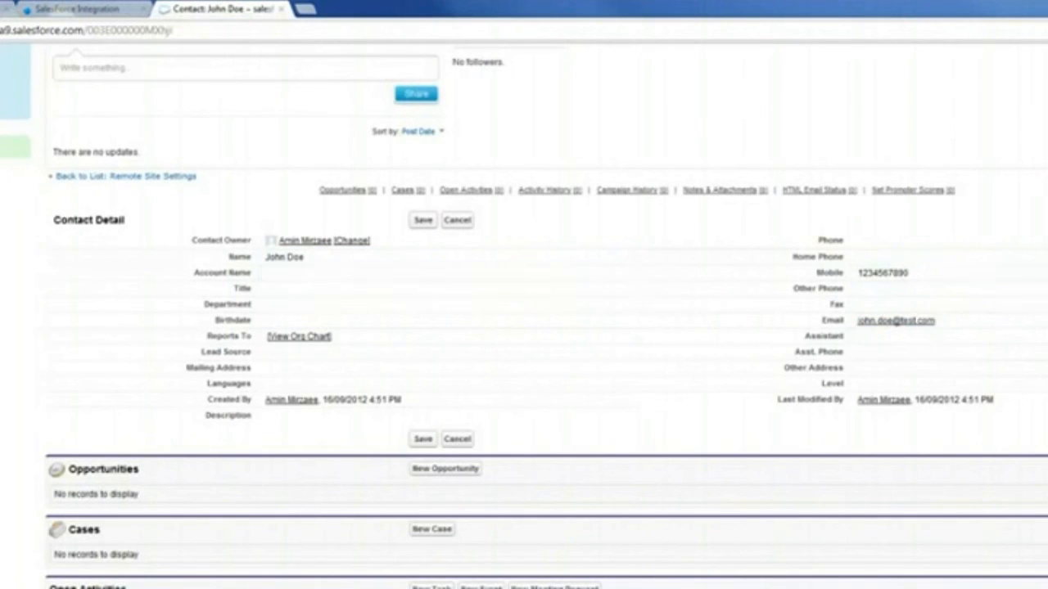
pyautogui.scroll(3, 741, 222)
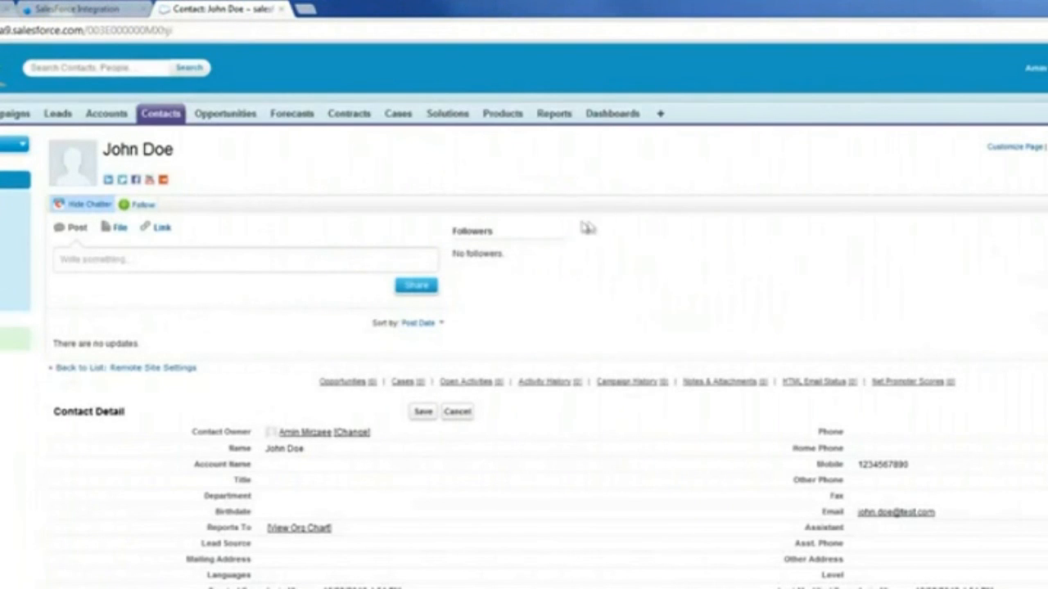